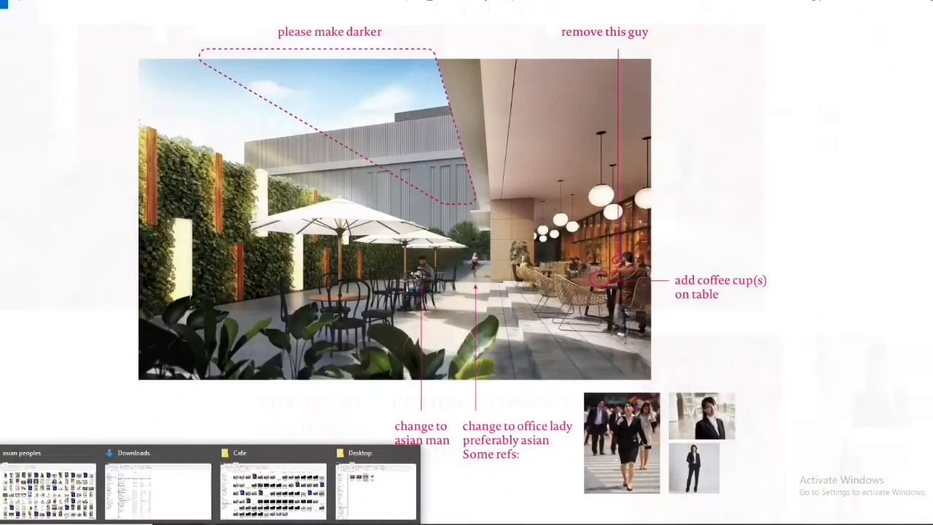
# Browse New folder inside the asian peoples image collection with larger thumbnails and open the photo of the woman in a coral top
pyautogui.click(48, 477)
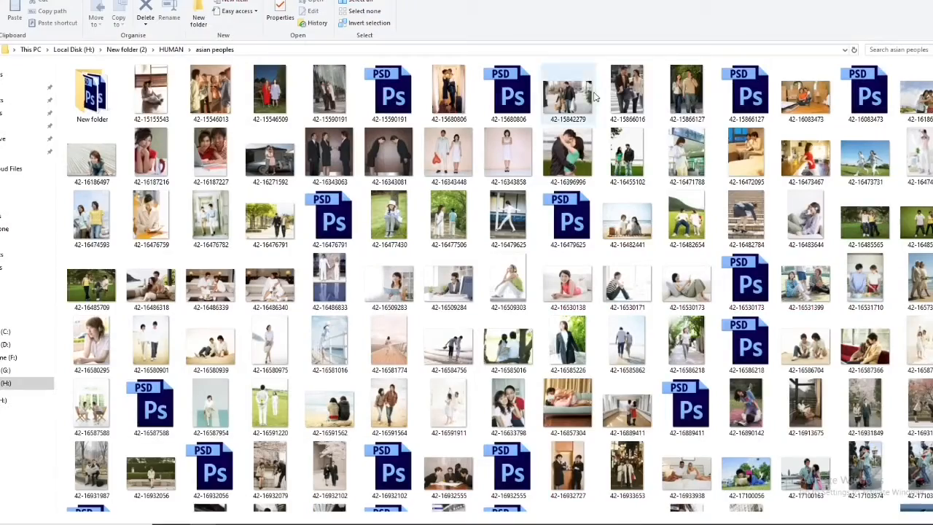
pyautogui.doubleClick(100, 98)
pyautogui.rightClick(473, 191)
pyautogui.moveTo(587, 201)
pyautogui.click(628, 201)
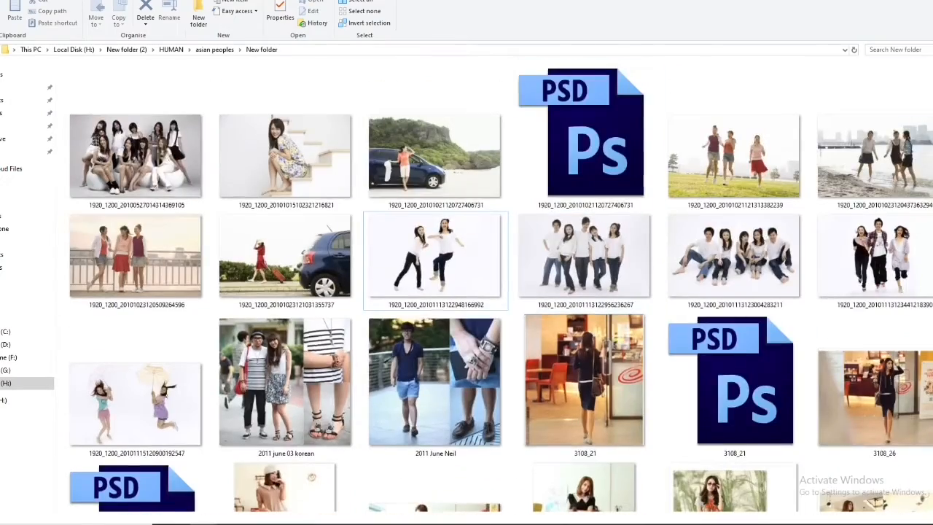
pyautogui.scroll(-5, 858, 85)
pyautogui.scroll(-15, 337, 377)
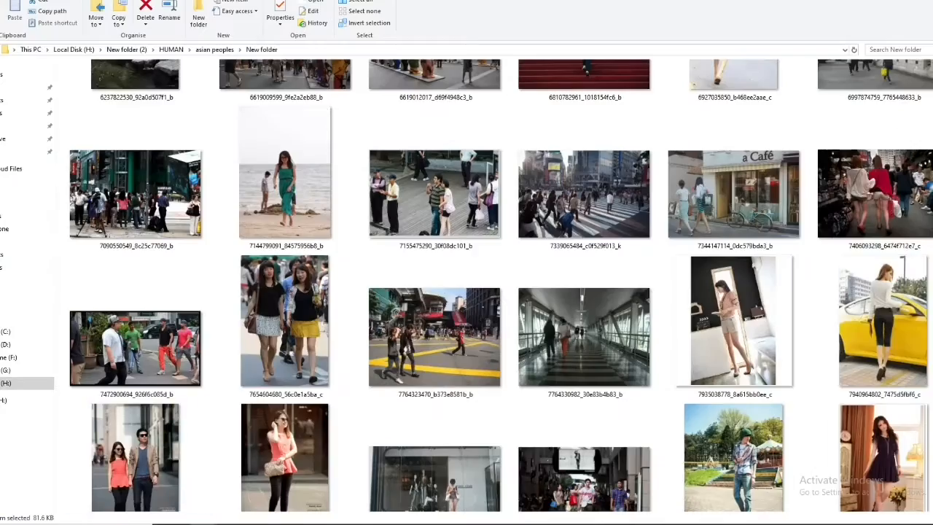
pyautogui.scroll(-2, 96, 350)
pyautogui.doubleClick(262, 260)
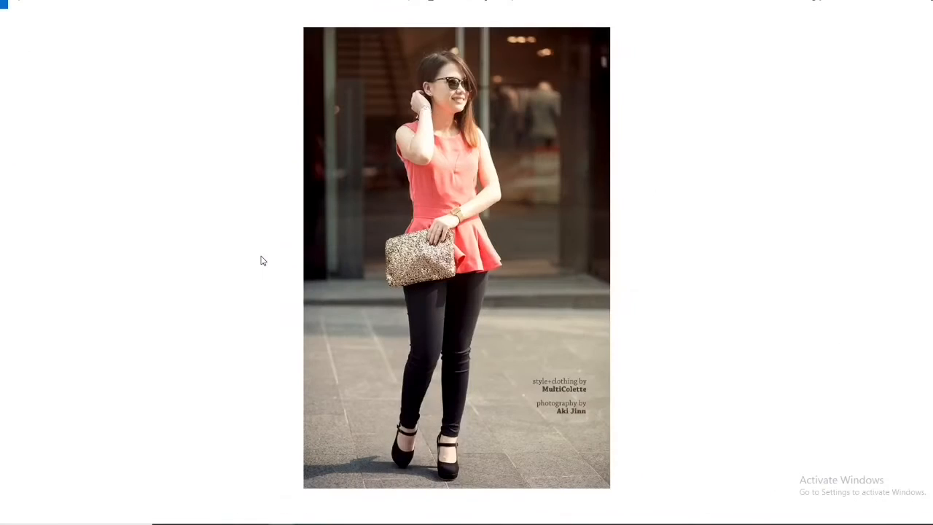
# Choose the neighbouring photo of the walking couple in sunglasses and open it in Photoshop
pyautogui.press('Right')
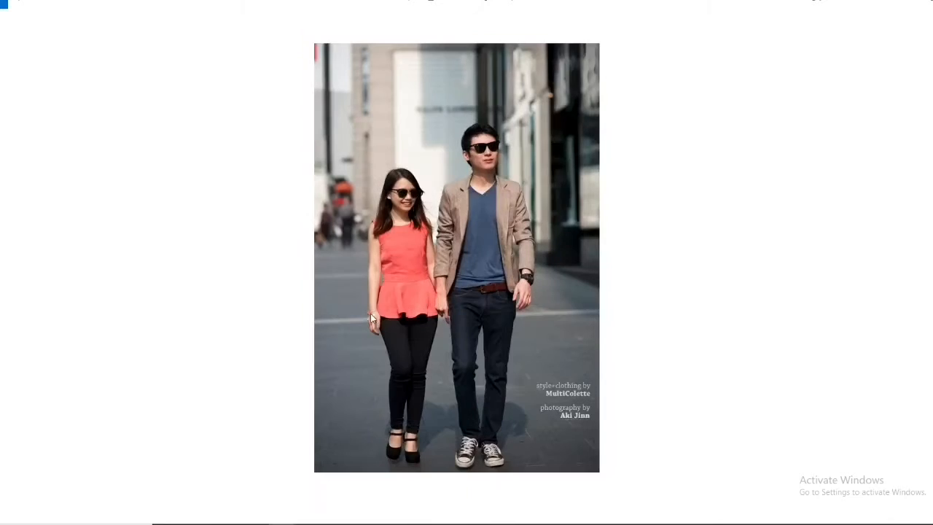
pyautogui.press('Right')
pyautogui.press('Left')
pyautogui.press('Right')
pyautogui.press('Left')
pyautogui.click(925, 1)
pyautogui.rightClick(485, 292)
pyautogui.click(564, 186)
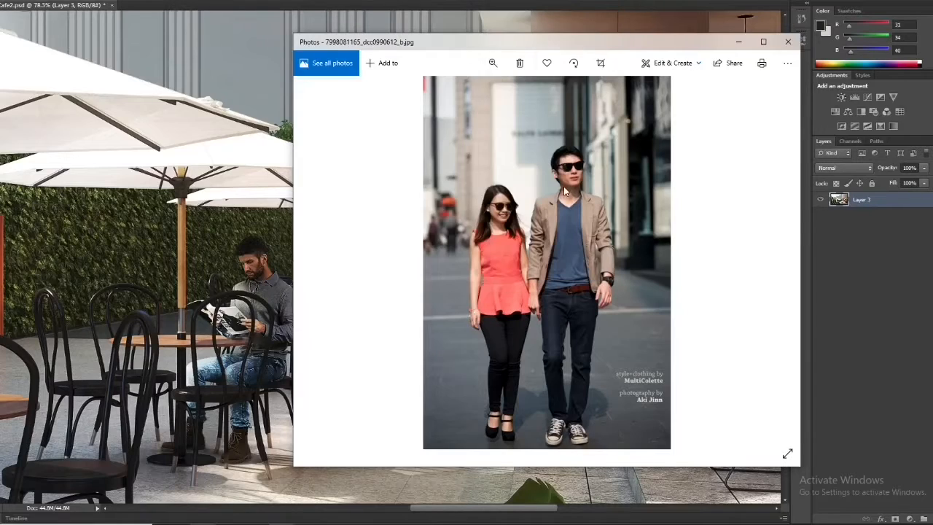
pyautogui.click(355, 254)
pyautogui.click(436, 308)
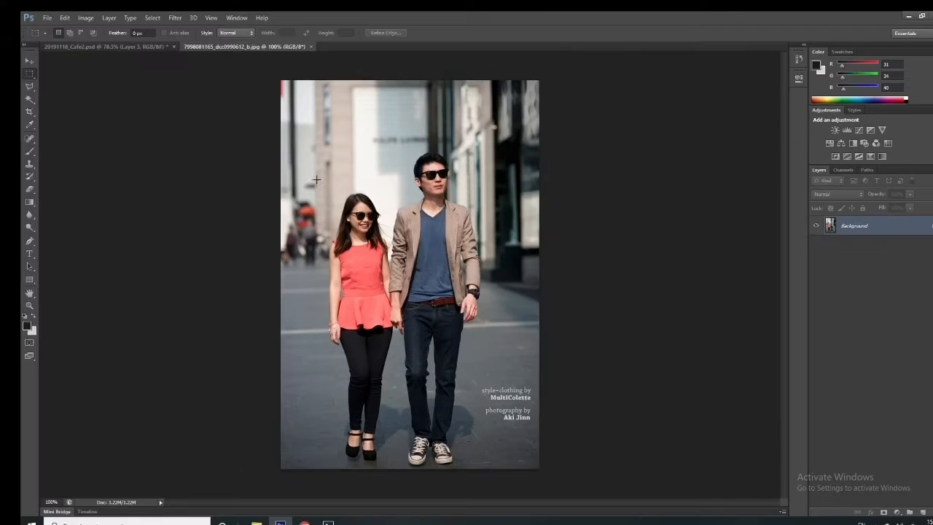
# Copy the woman's head and shoulders from the couple photo into the café rendering as a new layer
pyautogui.moveTo(316, 180); pyautogui.dragTo(400, 261)
pyautogui.click(28, 62)
pyautogui.hotkey('ctrl', 'j')
pyautogui.moveTo(356, 224); pyautogui.dragTo(543, 262)
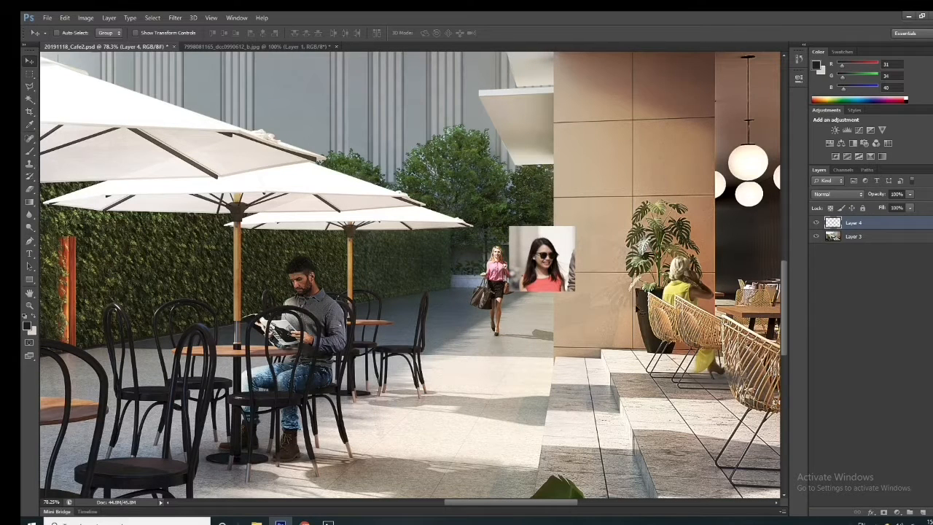
# Place the copied head beside the walking woman and convert its layer to a smart object
pyautogui.scroll(13, 545, 268)
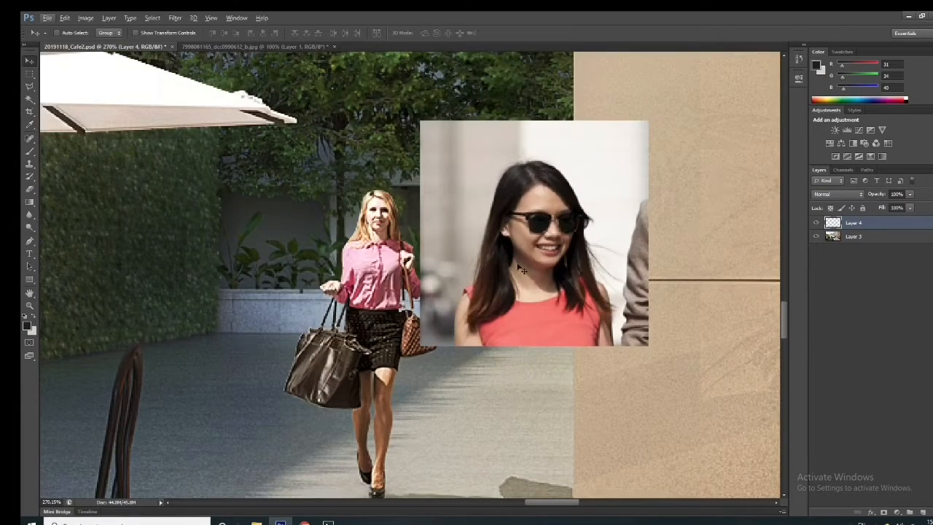
pyautogui.moveTo(522, 270); pyautogui.dragTo(533, 278)
pyautogui.rightClick(884, 221)
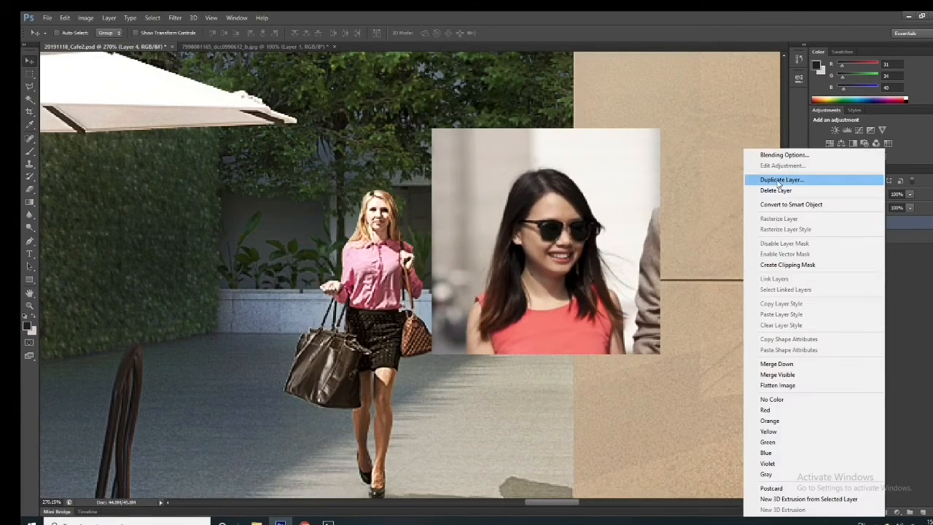
pyautogui.click(791, 204)
# Scale the copied head to about 37% and fit it over the walking woman's head, with the layer opacity at 45%
pyautogui.hotkey('ctrl', 't')
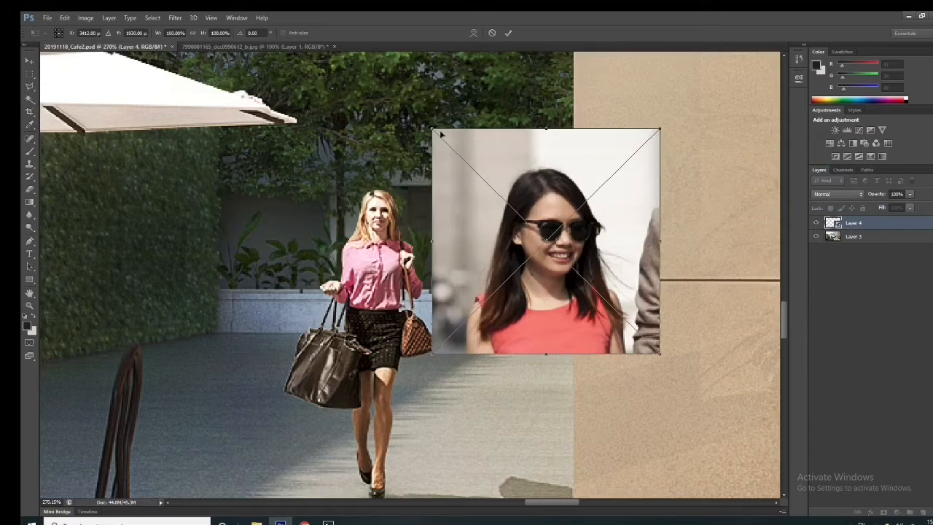
pyautogui.moveTo(432, 129); pyautogui.dragTo(533, 215)
pyautogui.moveTo(560, 261); pyautogui.dragTo(347, 191)
pyautogui.click(883, 205)
pyautogui.scroll(7, 384, 221)
pyautogui.moveTo(507, 342); pyautogui.dragTo(466, 300)
pyautogui.moveTo(421, 272); pyautogui.dragTo(407, 262)
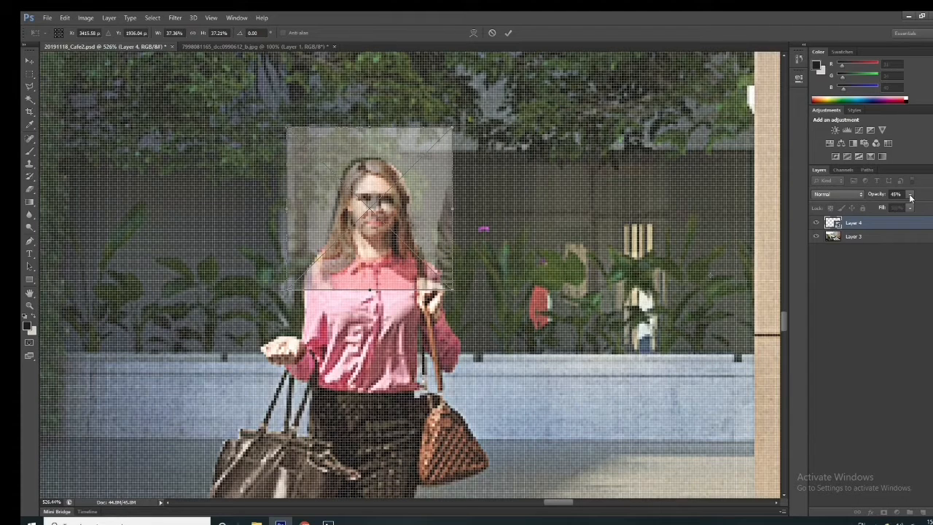
pyautogui.press('Return')
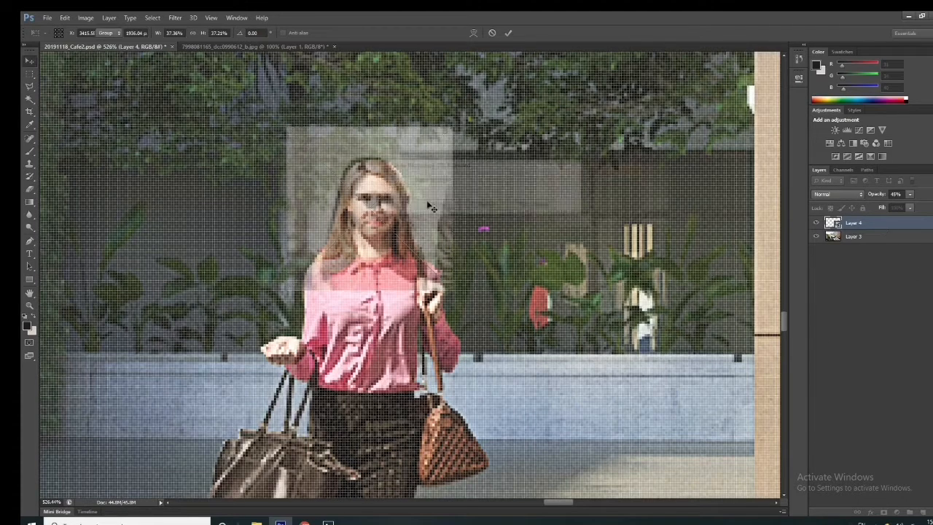
pyautogui.rightClick(870, 227)
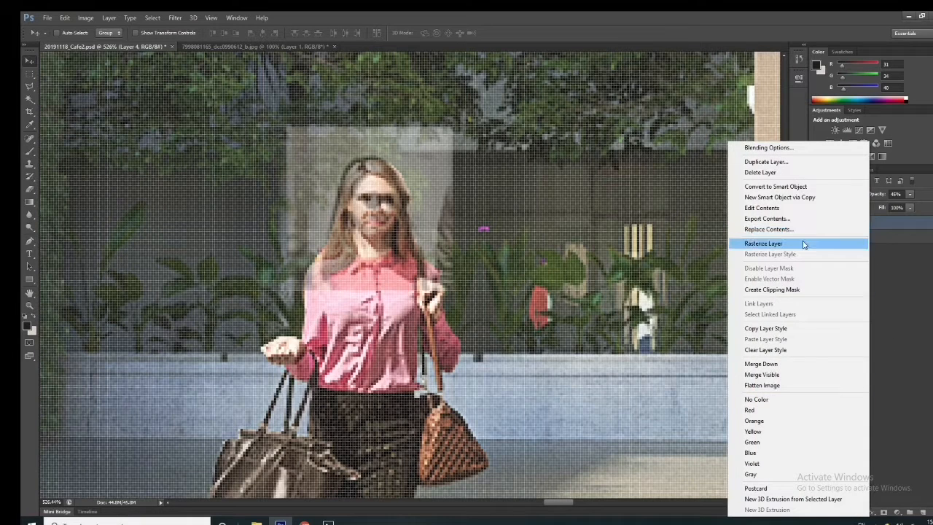
pyautogui.click(874, 229)
pyautogui.rightClick(862, 227)
pyautogui.click(910, 346)
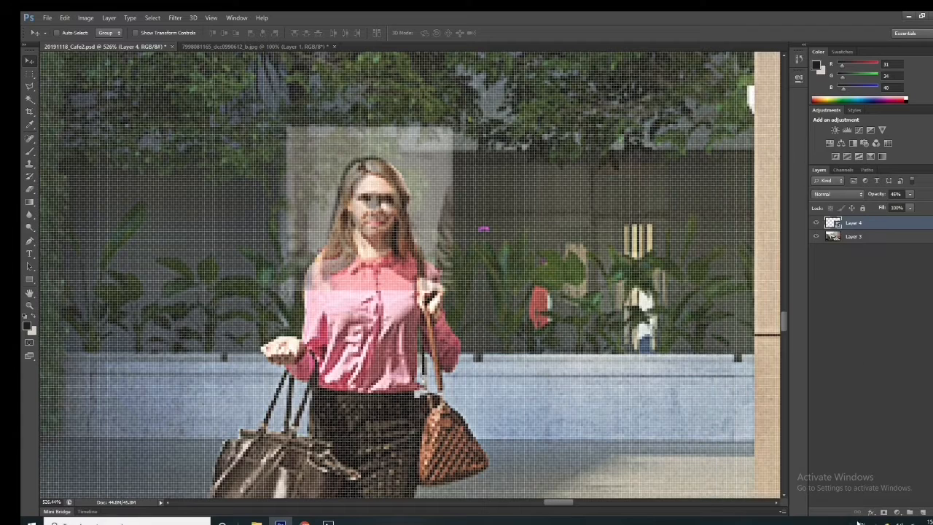
# Add a mask to Layer 4 and paint out the backdrop around the head with a 13 px brush at 94% opacity
pyautogui.click(884, 512)
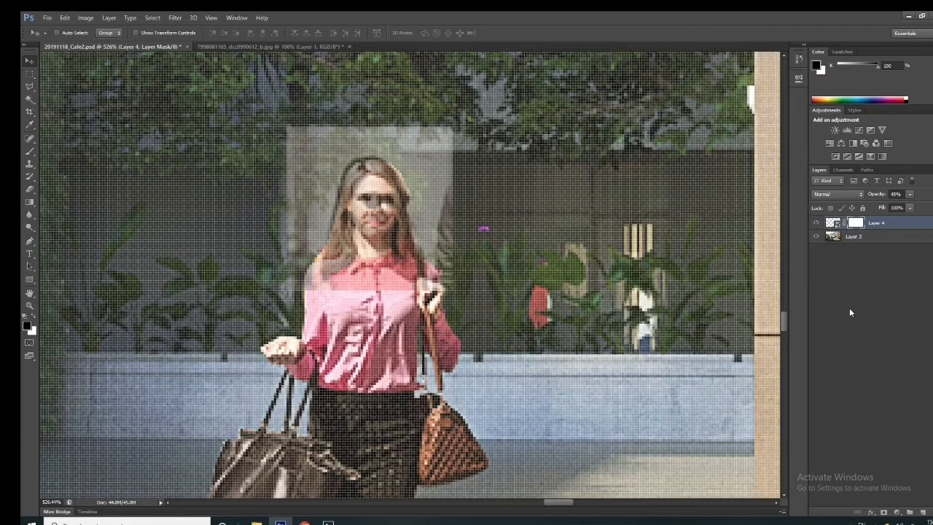
pyautogui.click(30, 151)
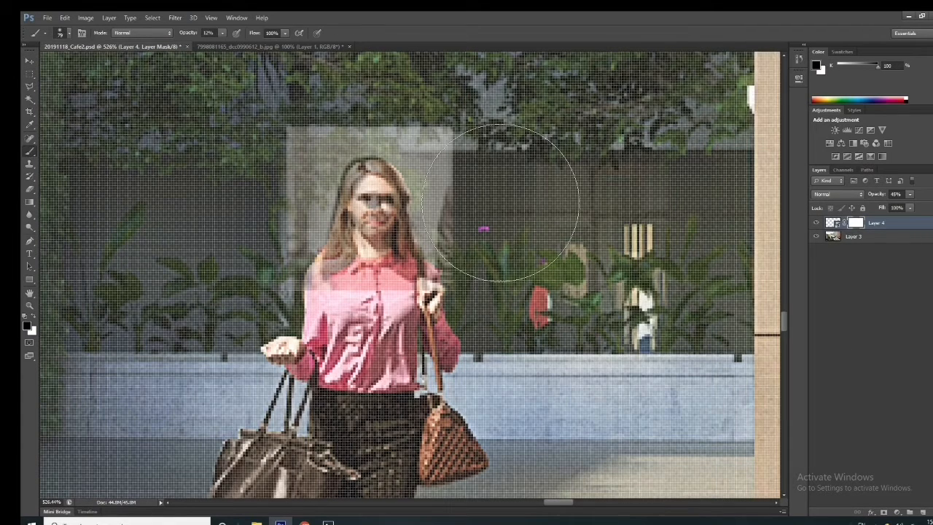
pyautogui.click(60, 34)
pyautogui.click(578, 22)
pyautogui.scroll(5, 396, 108)
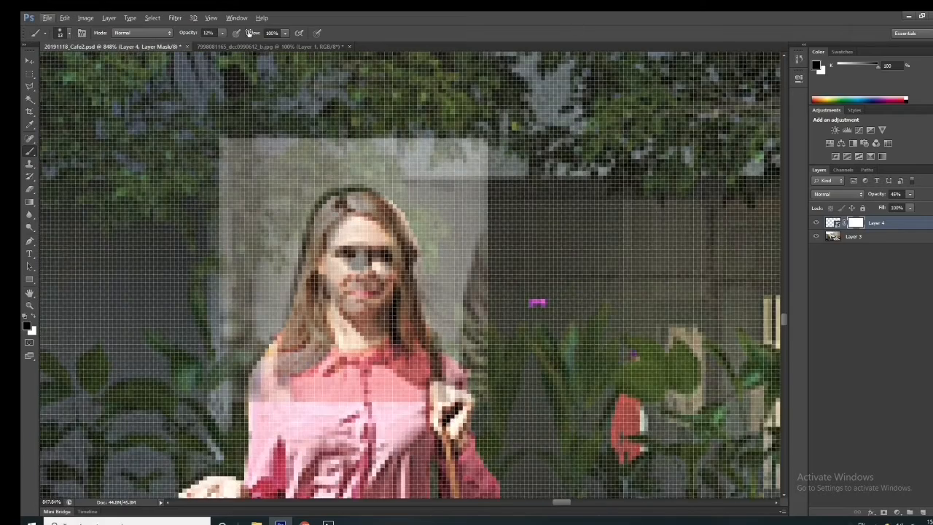
pyautogui.moveTo(250, 47); pyautogui.dragTo(266, 46)
pyautogui.moveTo(230, 105)
pyautogui.mouseDown()
pyautogui.moveTo(280, 135)
pyautogui.moveTo(238, 201)
pyautogui.moveTo(221, 207)
pyautogui.moveTo(213, 291)
pyautogui.moveTo(247, 228)
pyautogui.moveTo(438, 157)
pyautogui.moveTo(310, 140)
pyautogui.moveTo(249, 206)
pyautogui.moveTo(263, 190)
pyautogui.moveTo(188, 385)
pyautogui.mouseUp()
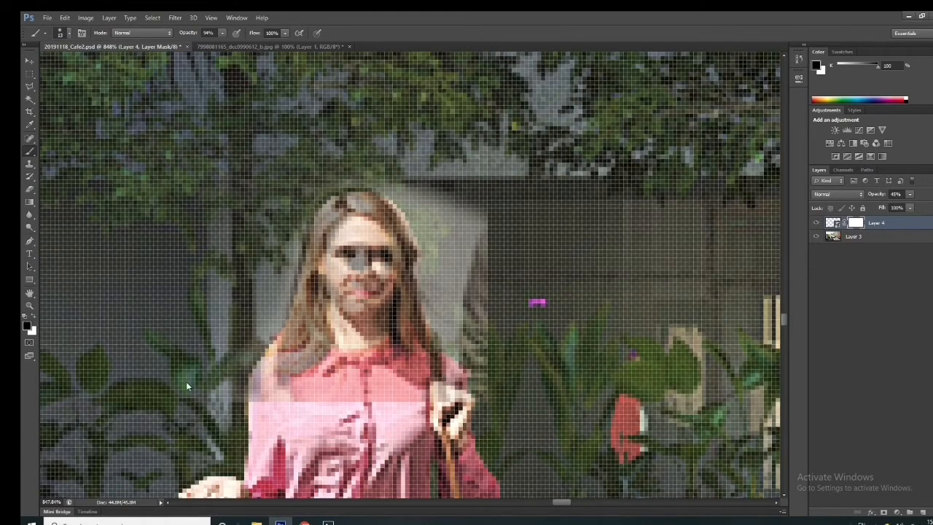
pyautogui.moveTo(478, 295)
pyautogui.mouseDown()
pyautogui.moveTo(453, 305)
pyautogui.moveTo(473, 390)
pyautogui.mouseUp()
# Raise Layer 4's opacity to 79% and mask out the remaining halo along the hair and shoulder with a 2 px brush
pyautogui.click(909, 194)
pyautogui.moveTo(908, 209); pyautogui.dragTo(928, 208)
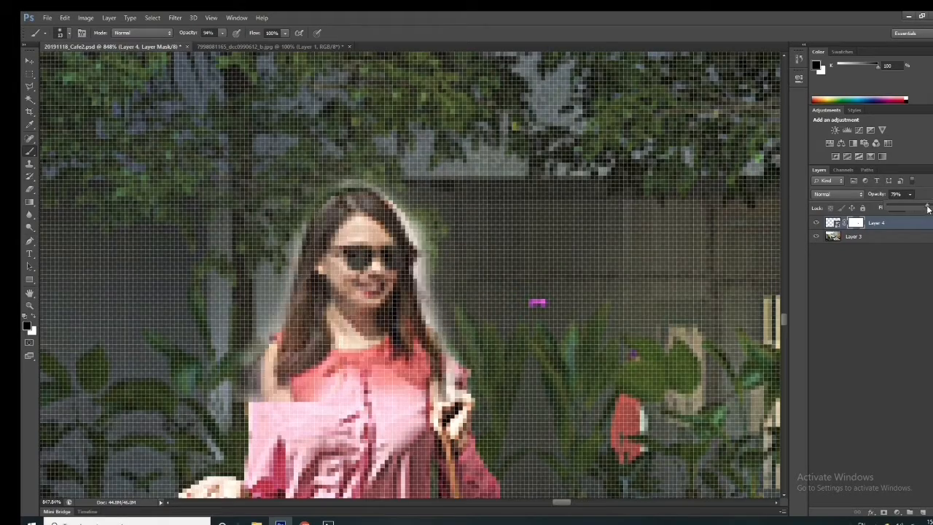
pyautogui.scroll(4, 370, 298)
pyautogui.press('[')
pyautogui.press('[')
pyautogui.press('[')
pyautogui.press('[')
pyautogui.press('[')
pyautogui.press('[')
pyautogui.press('[')
pyautogui.press('[')
pyautogui.moveTo(253, 267)
pyautogui.mouseDown()
pyautogui.moveTo(256, 228)
pyautogui.moveTo(218, 379)
pyautogui.mouseUp()
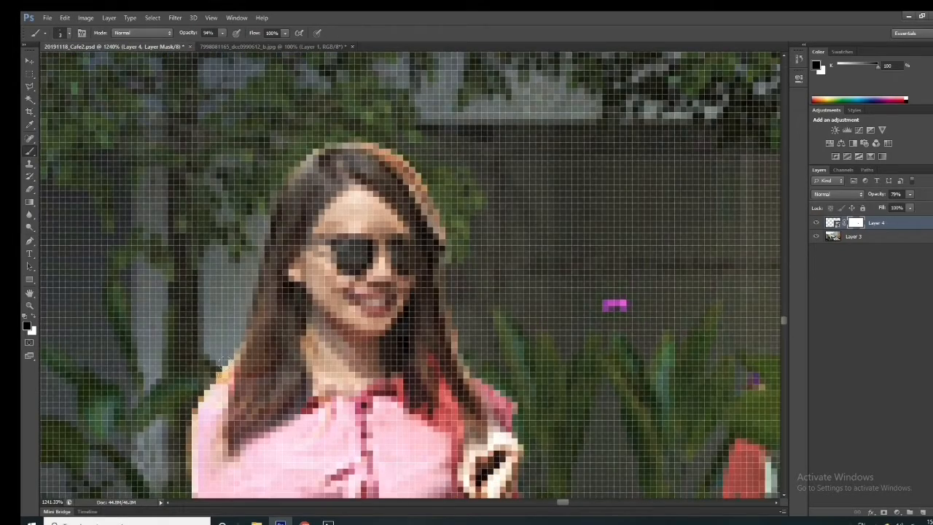
# Set Layer 4's opacity to 100%
pyautogui.scroll(-14, 396, 262)
pyautogui.scroll(2, 396, 270)
pyautogui.click(909, 195)
pyautogui.moveTo(911, 208); pyautogui.dragTo(927, 208)
# Nudge the new head one step up and one step to the right on the woman's body
pyautogui.click(30, 62)
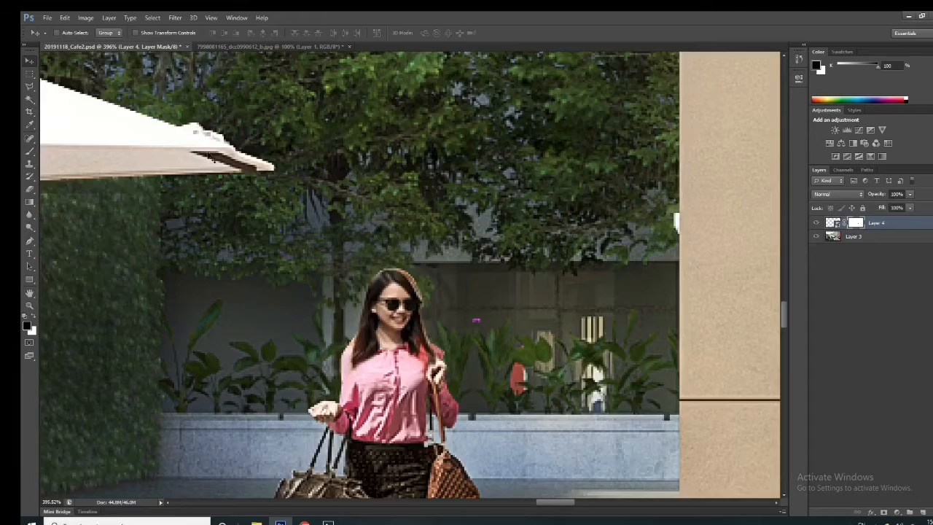
pyautogui.scroll(2, 433, 347)
pyautogui.moveTo(392, 315); pyautogui.dragTo(513, 318)
pyautogui.hotkey('ctrl', 'z')
pyautogui.press('Up')
pyautogui.press('Right')
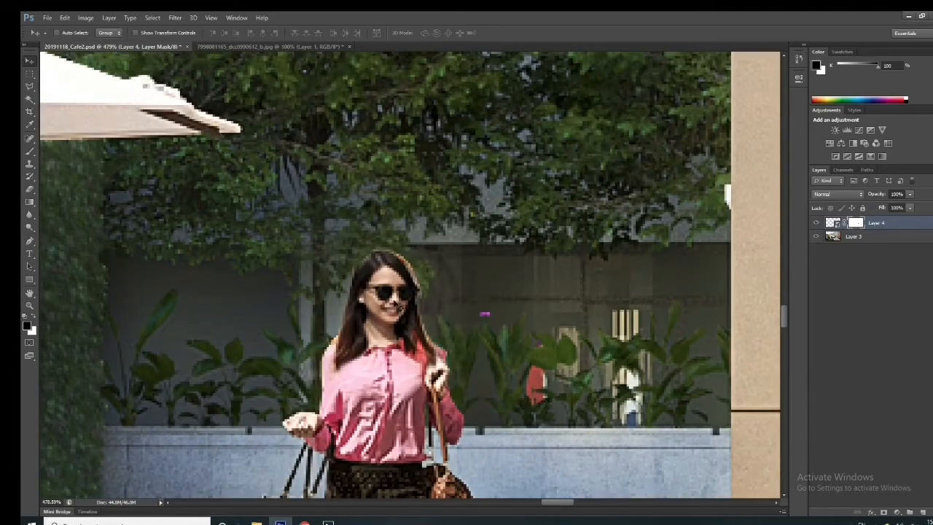
pyautogui.scroll(3, 368, 277)
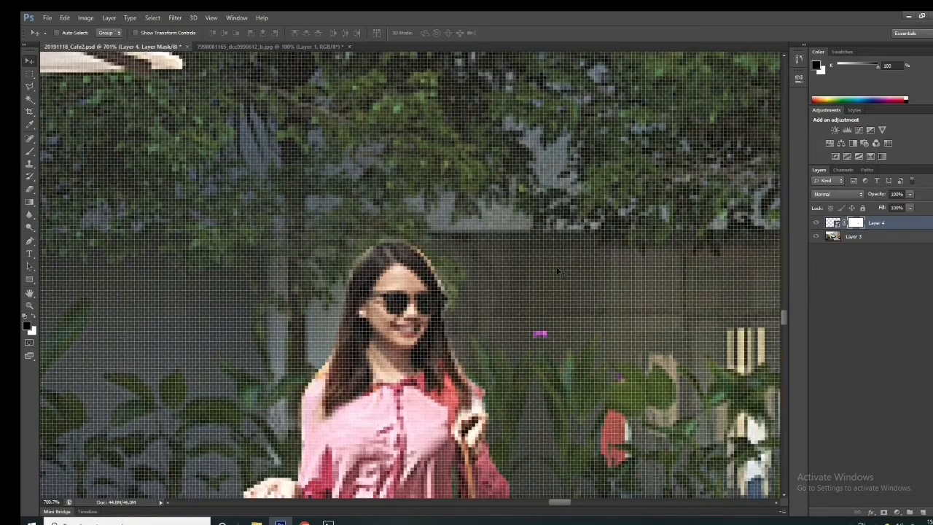
pyautogui.scroll(-8, 387, 299)
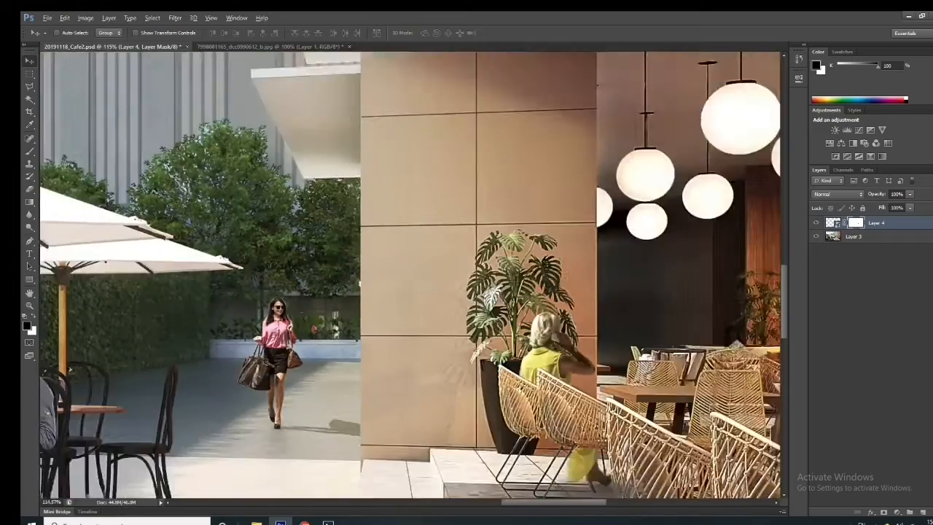
# Rasterize the smart object of Layer 4 so that image adjustments can be applied to it
pyautogui.scroll(5, 377, 308)
pyautogui.click(85, 18)
pyautogui.moveTo(110, 42)
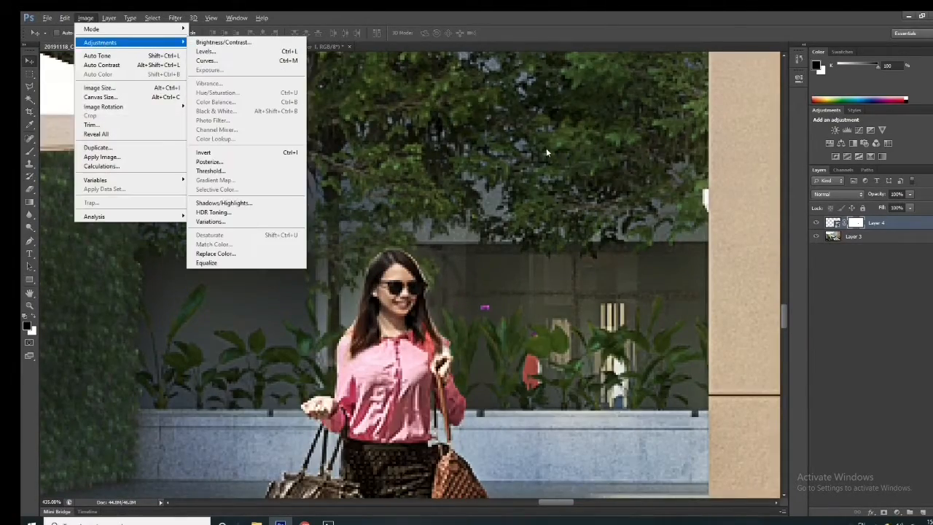
pyautogui.click(832, 223)
pyautogui.click(86, 18)
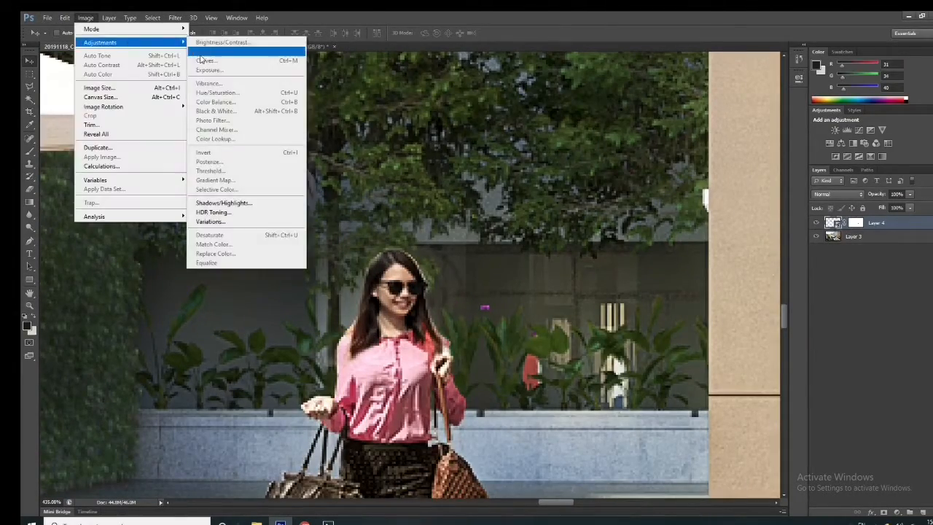
pyautogui.rightClick(902, 228)
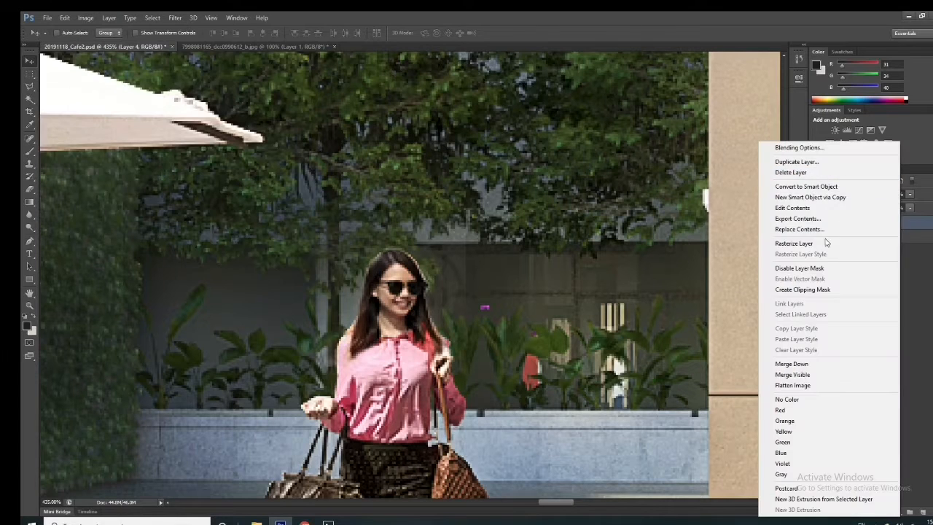
pyautogui.click(806, 245)
pyautogui.scroll(1, 543, 309)
pyautogui.click(855, 222)
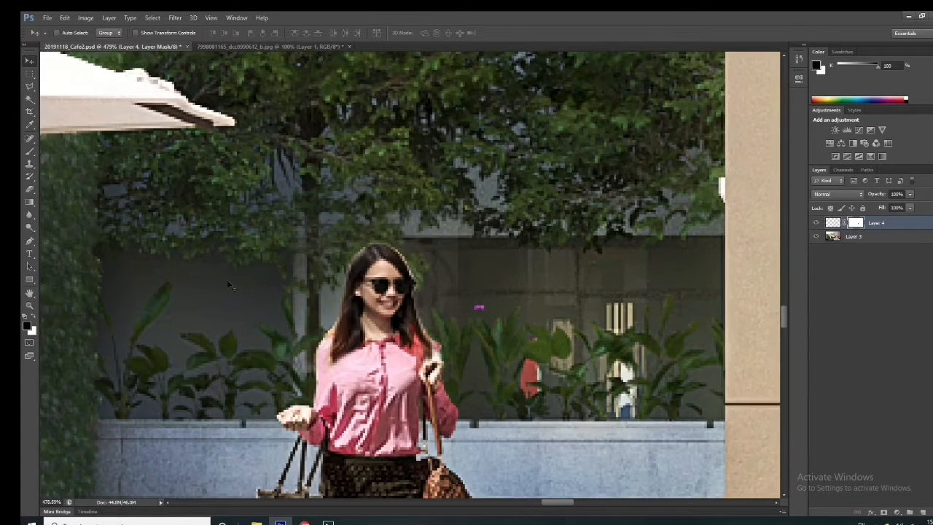
pyautogui.click(85, 17)
pyautogui.moveTo(102, 40)
pyautogui.click(218, 53)
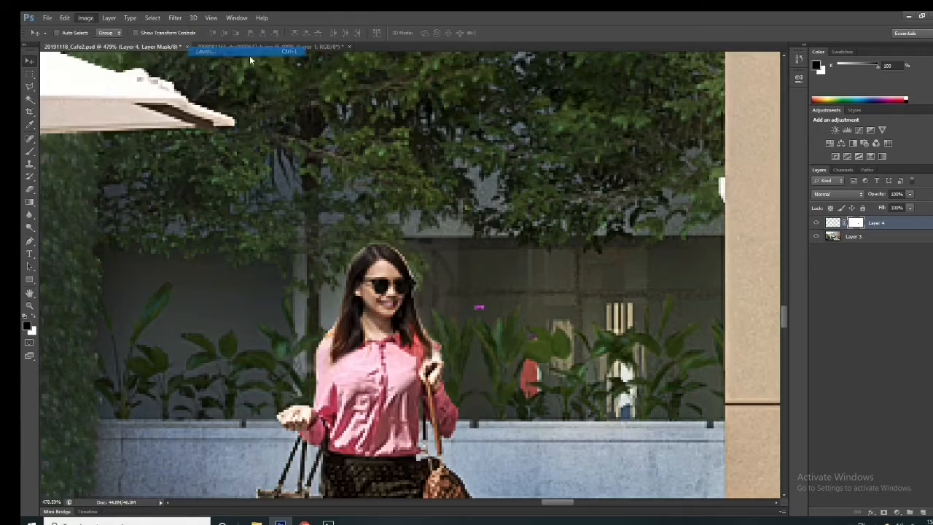
pyautogui.click(816, 106)
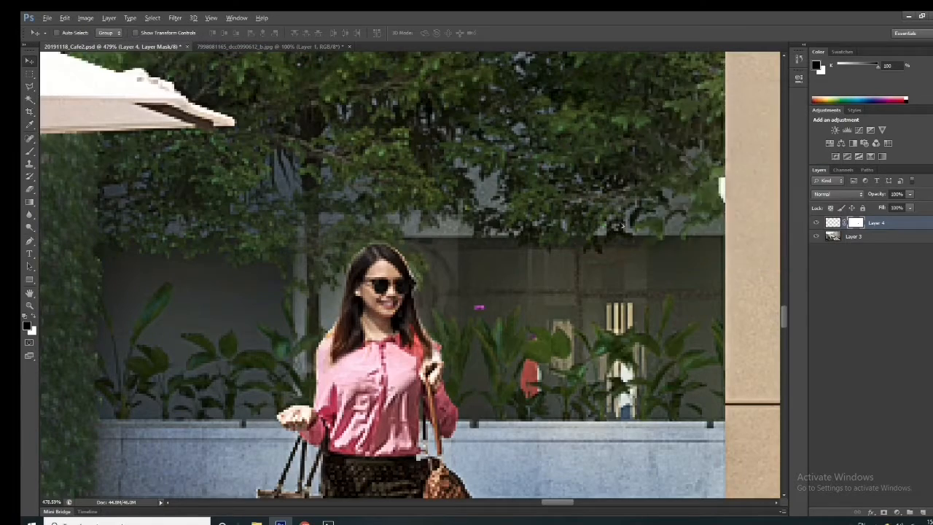
# Prepare the Clone Stamp at 3 px on Layer 3 to retouch the old blonde hair edge around the head
pyautogui.scroll(3, 368, 247)
pyautogui.click(851, 236)
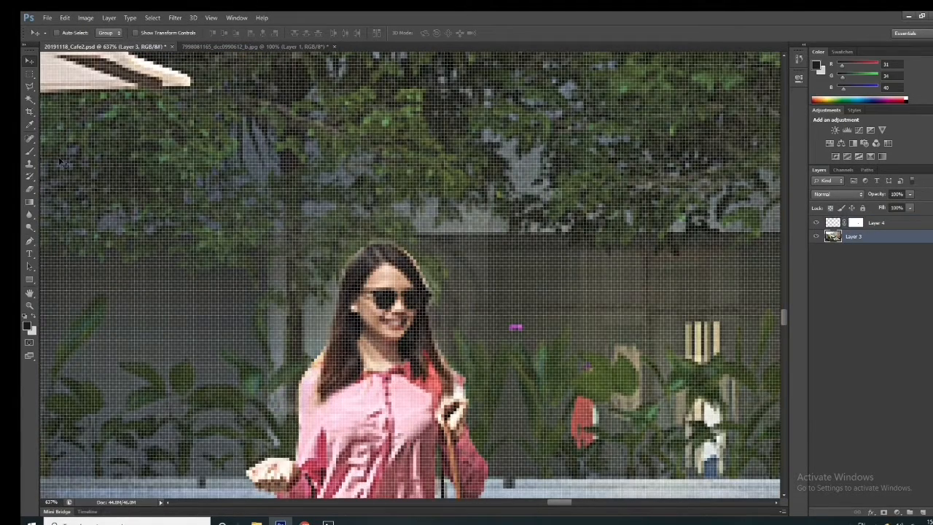
pyautogui.click(29, 163)
pyautogui.click(61, 35)
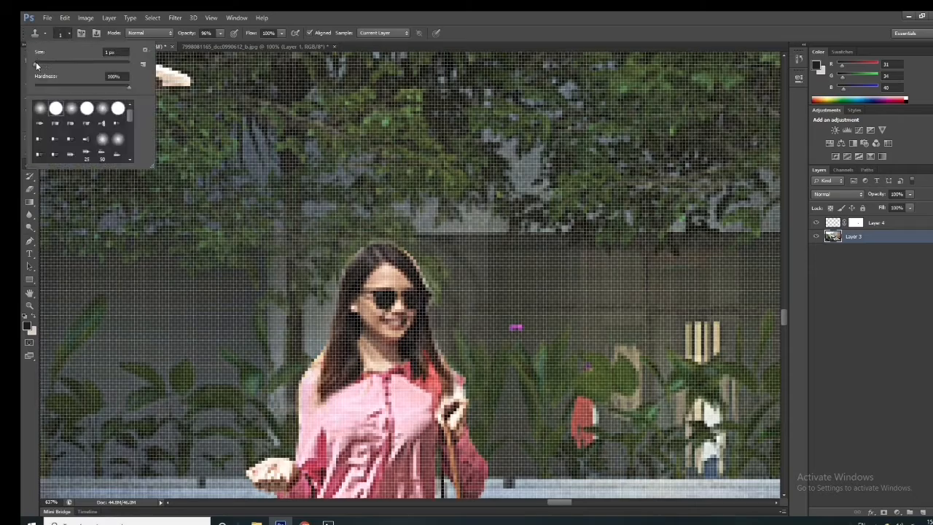
pyautogui.doubleClick(115, 52)
pyautogui.write('3')
pyautogui.press('Return')
pyautogui.scroll(4, 324, 249)
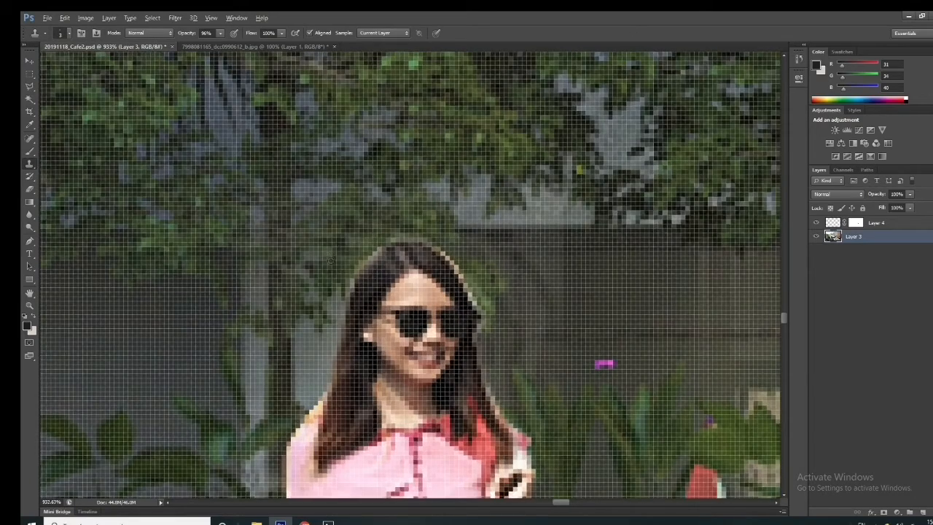
# Select Layer 4's mask and clean the pale fringe along the woman's hair using a 2 px Clone Stamp
pyautogui.click(816, 223)
pyautogui.click(816, 223)
pyautogui.click(855, 223)
pyautogui.click(61, 35)
pyautogui.write('2')
pyautogui.press('Return')
pyautogui.click(486, 385)
pyautogui.press('Return')
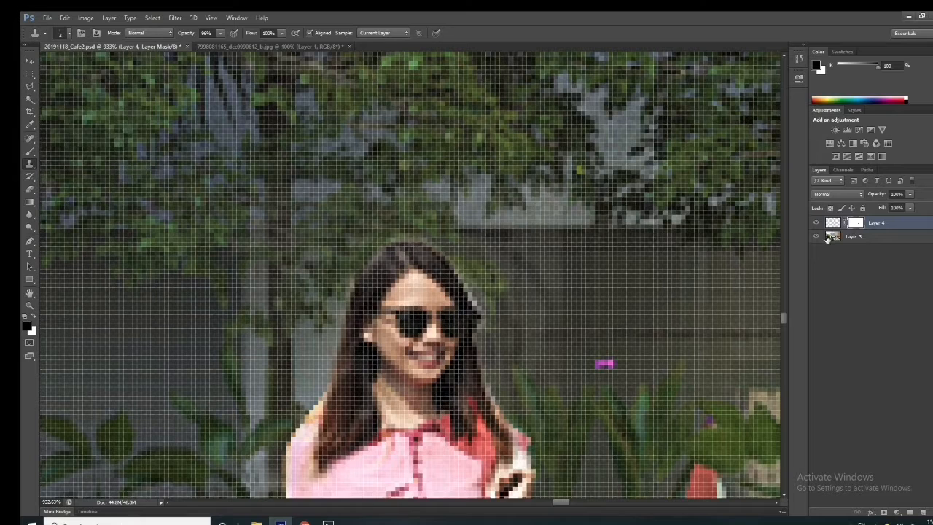
# Brush away the remaining hair fringe on Layer 4's mask and set the Brush to 21 px at 100% opacity
pyautogui.press('b')
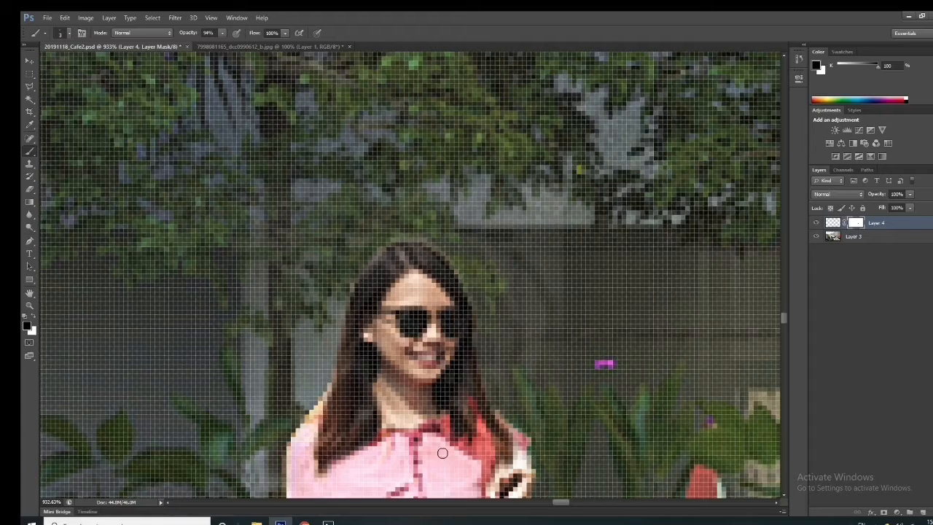
pyautogui.scroll(-4, 533, 457)
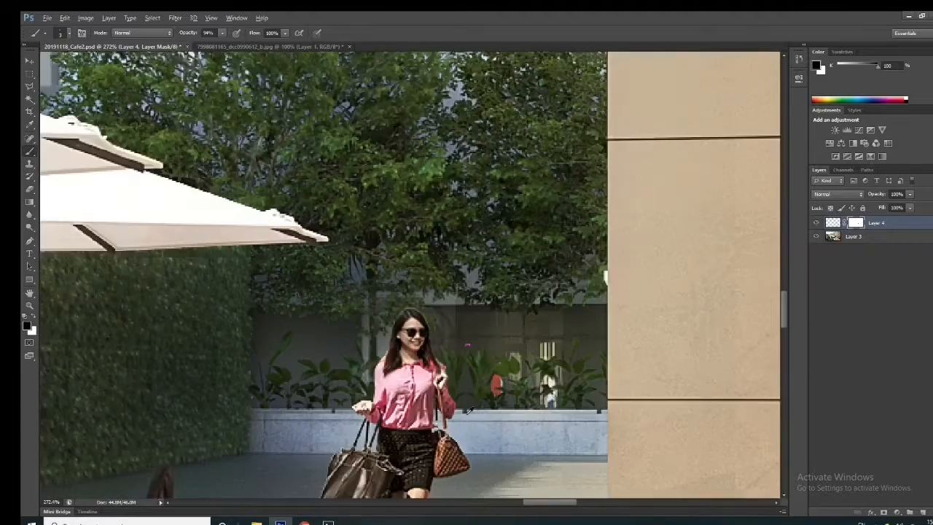
pyautogui.scroll(1, 533, 457)
pyautogui.click(69, 33)
pyautogui.click(223, 33)
pyautogui.moveTo(223, 44); pyautogui.dragTo(230, 44)
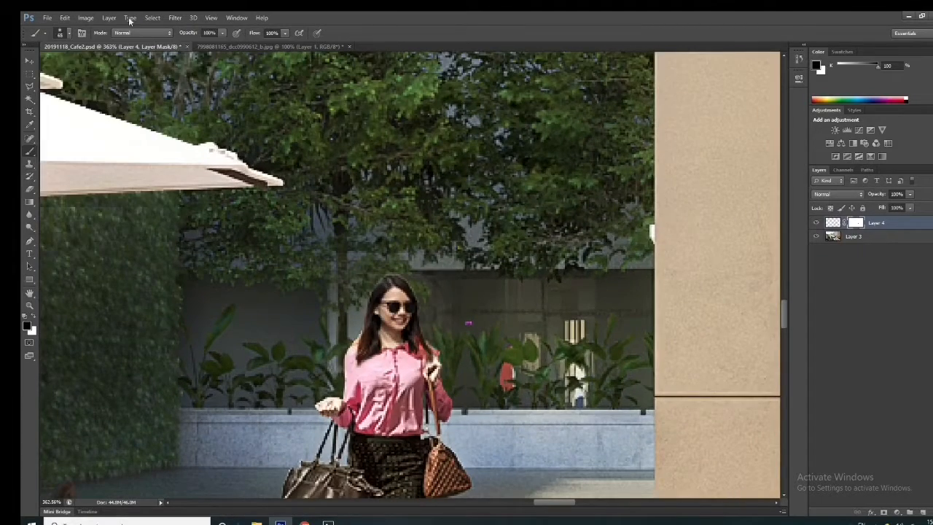
pyautogui.click(69, 33)
pyautogui.moveTo(437, 292); pyautogui.dragTo(437, 321)
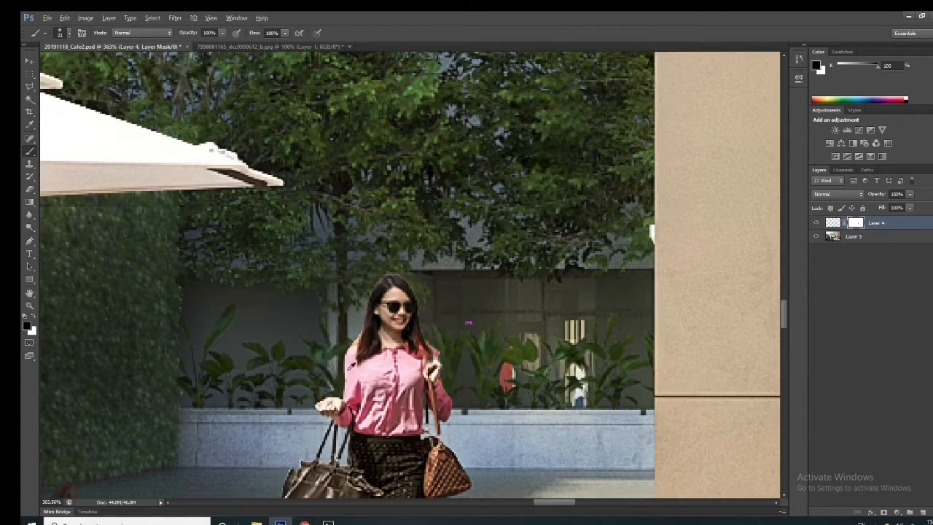
# Compare the woman's old and new heads in the wider scene by toggling Layer 4's visibility
pyautogui.scroll(-5, 351, 366)
pyautogui.scroll(2, 368, 320)
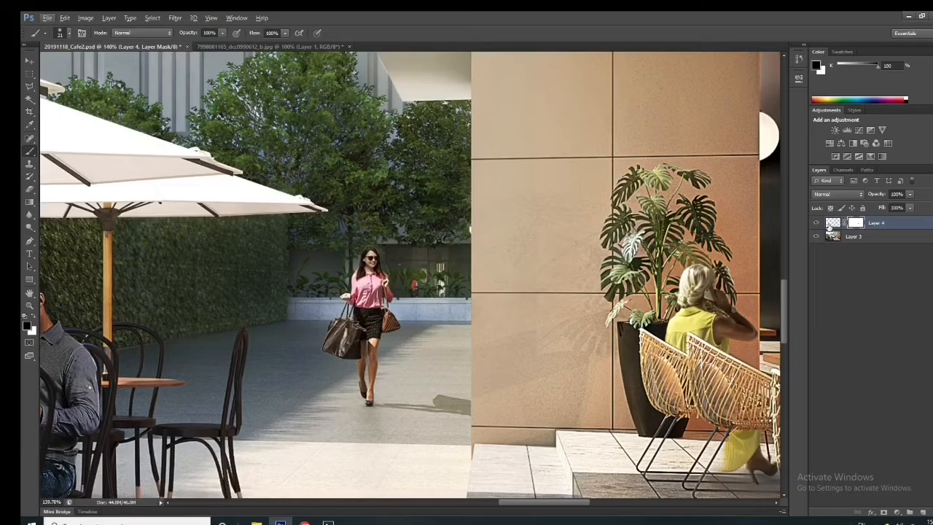
pyautogui.click(816, 223)
pyautogui.click(816, 223)
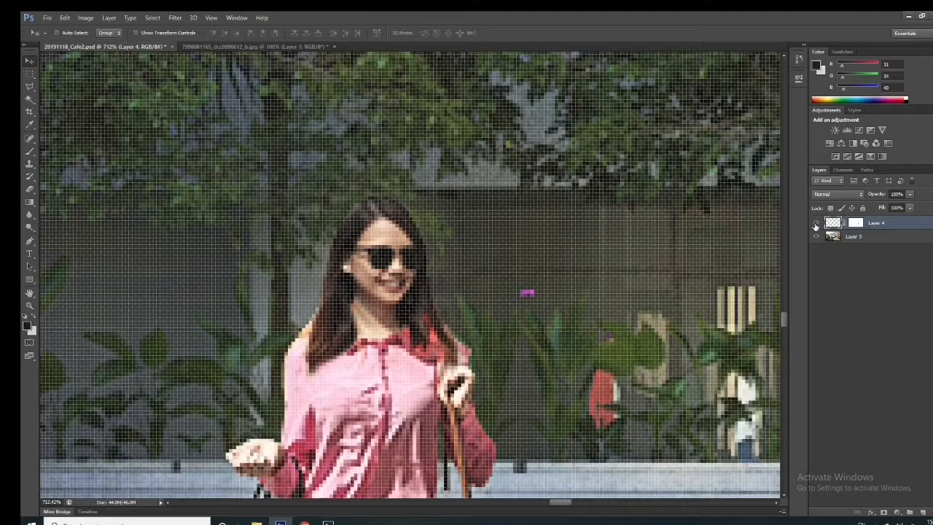
# Paint the leftover blonde hair at the woman's shoulder dark brown on Layer 3 with a 2 px brush at 100% opacity
pyautogui.click(30, 162)
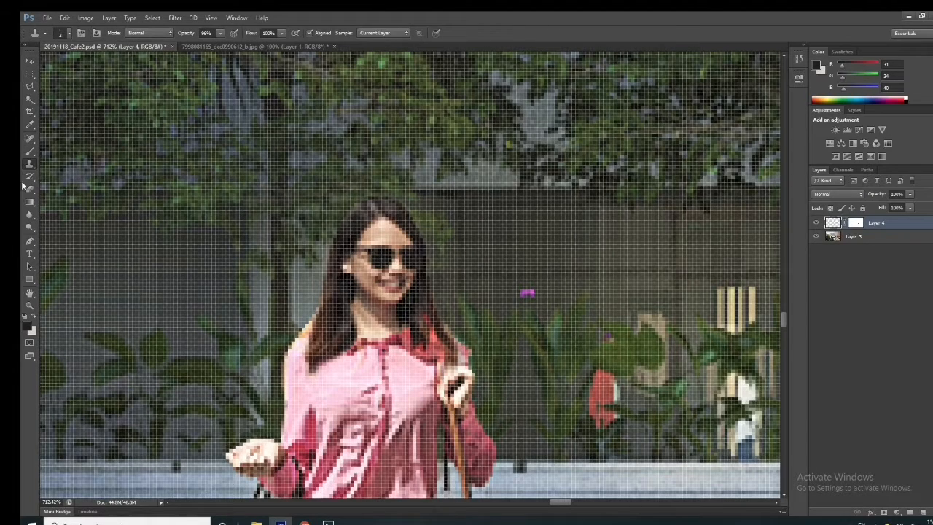
pyautogui.press('b')
pyautogui.click(833, 238)
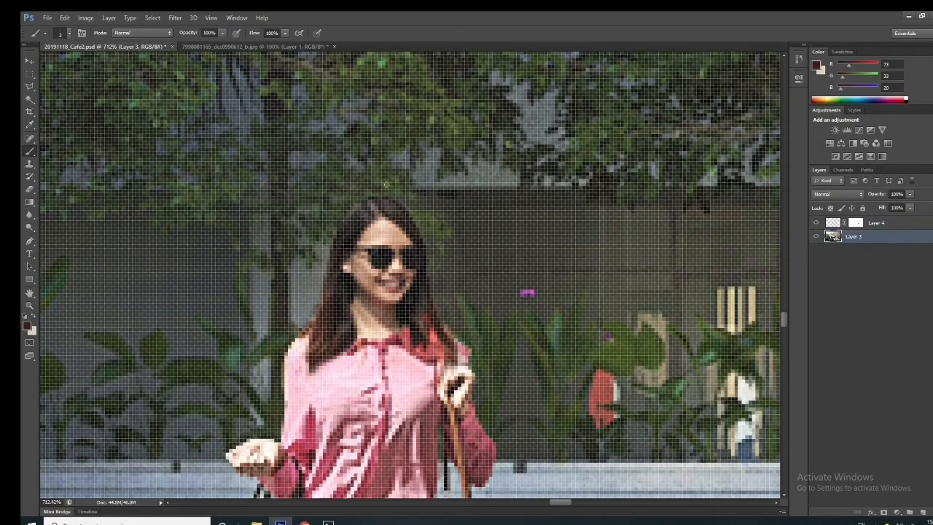
pyautogui.scroll(-10, 337, 325)
pyautogui.scroll(1, 337, 325)
pyautogui.click(30, 73)
pyautogui.scroll(2, 291, 295)
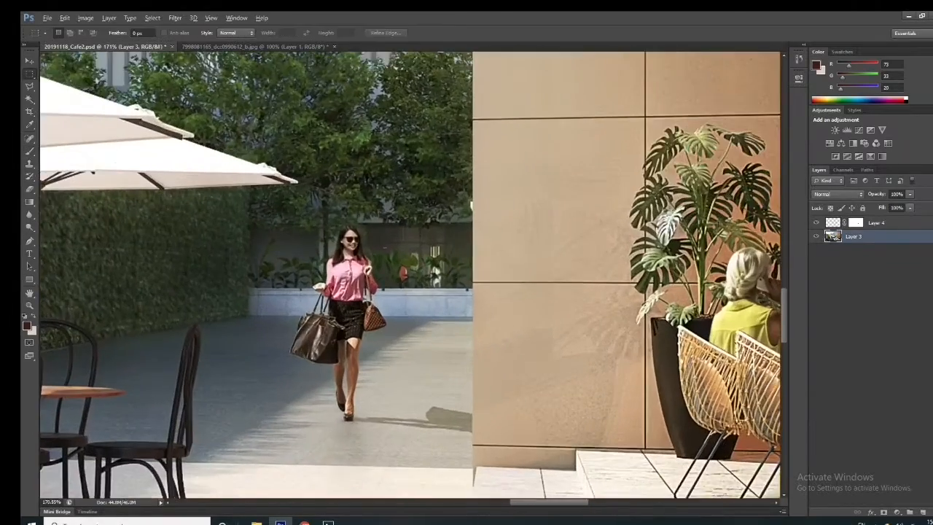
# Duplicate Layer 4 and set the copy's blend mode to Linear Light
pyautogui.click(867, 223)
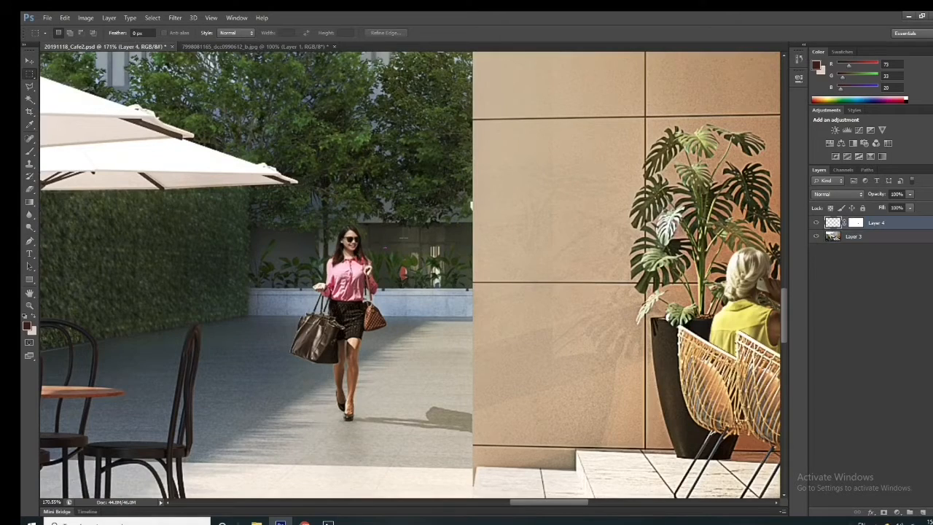
pyautogui.scroll(3, 348, 212)
pyautogui.rightClick(894, 223)
pyautogui.click(801, 180)
pyautogui.press('Return')
pyautogui.click(838, 194)
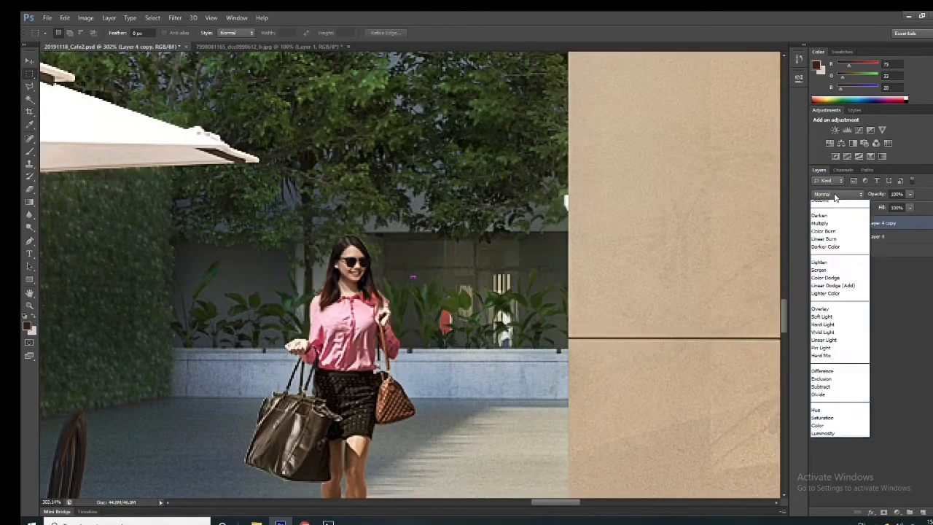
pyautogui.click(838, 342)
# Apply a High Pass filter to the Layer 4 copy to sharpen the head and reduce the layer's opacity
pyautogui.click(175, 17)
pyautogui.click(320, 198)
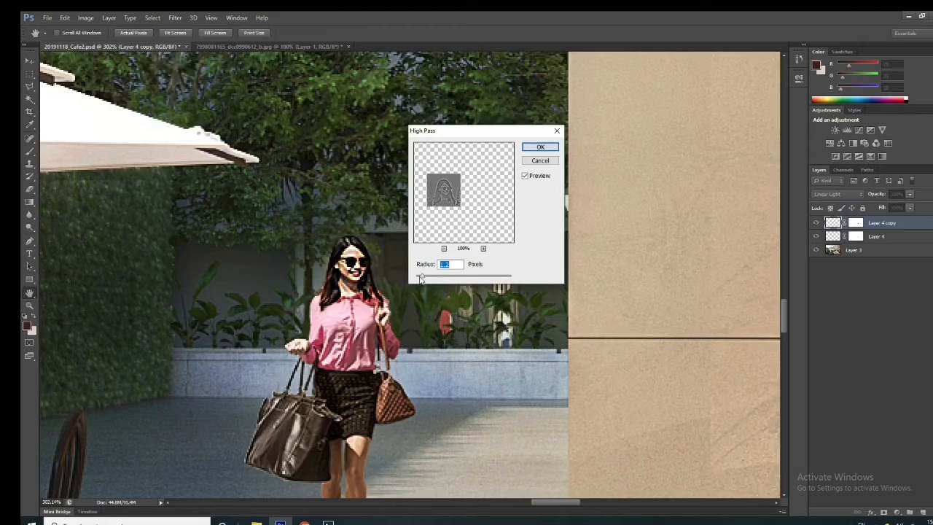
pyautogui.press('Return')
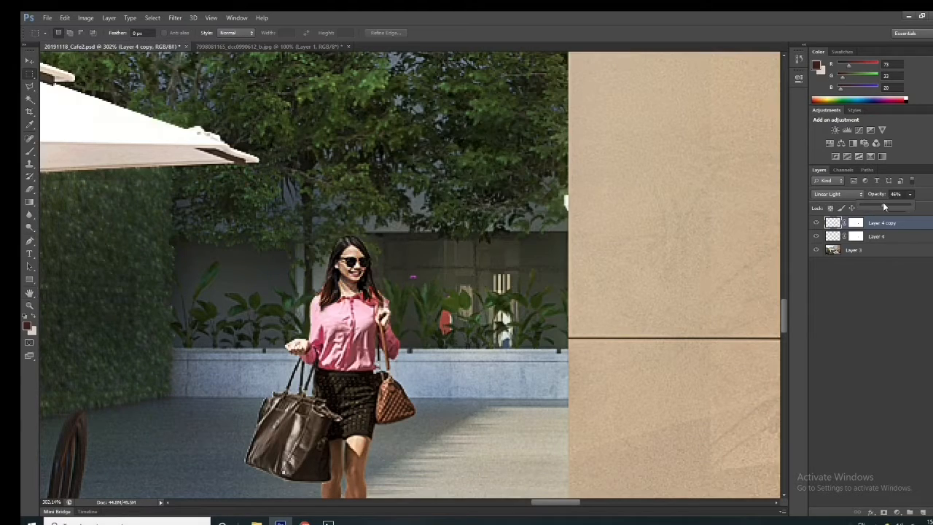
pyautogui.click(29, 61)
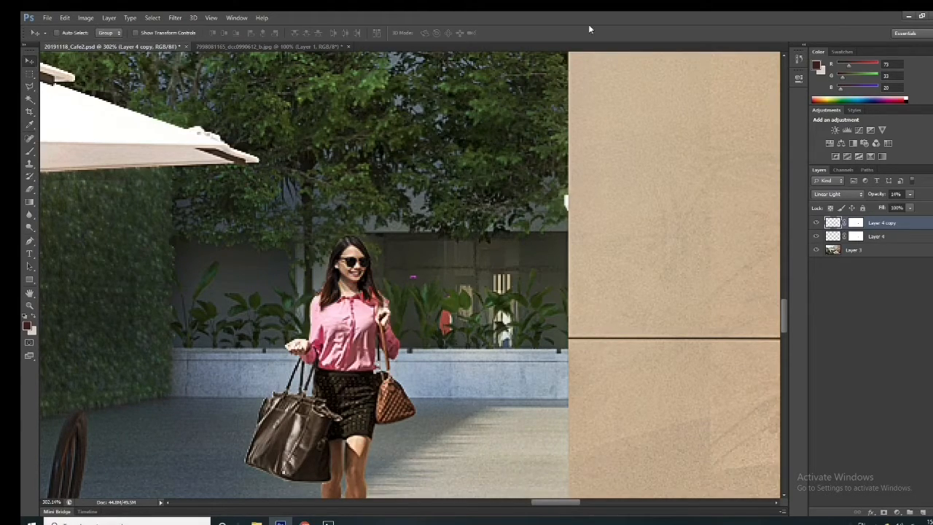
# Compare the walking woman with and without the two new head layers in the wider rendering
pyautogui.scroll(-11, 357, 244)
pyautogui.scroll(4, 364, 285)
pyautogui.click(816, 223)
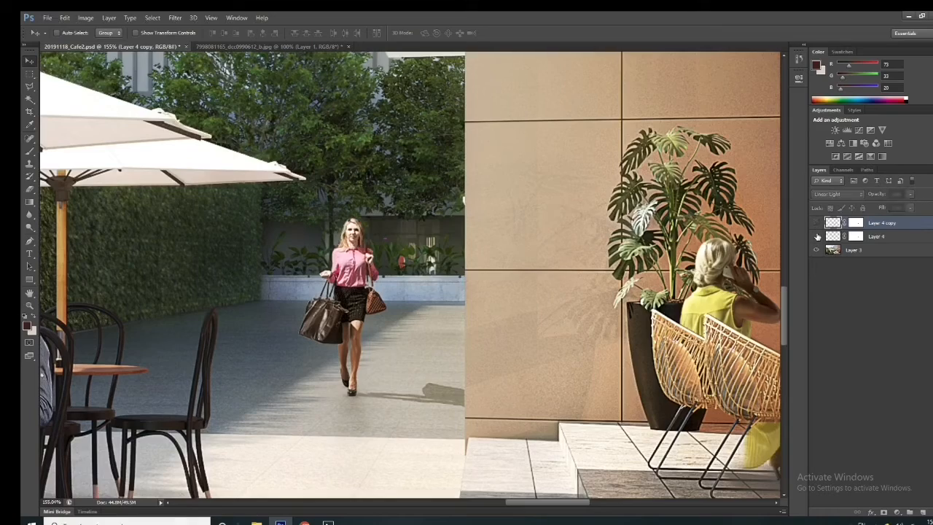
pyautogui.click(816, 223)
pyautogui.scroll(-5, 510, 314)
pyautogui.scroll(6, 525, 328)
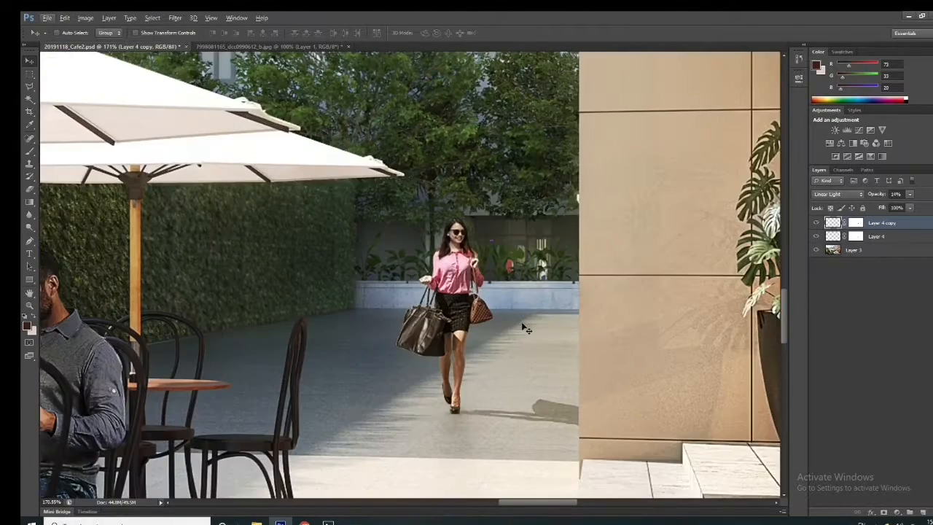
# Open KOREAN-GUYS from the asian peoples stock folder in Photoshop and convert its background into an editable layer
pyautogui.click(908, 207)
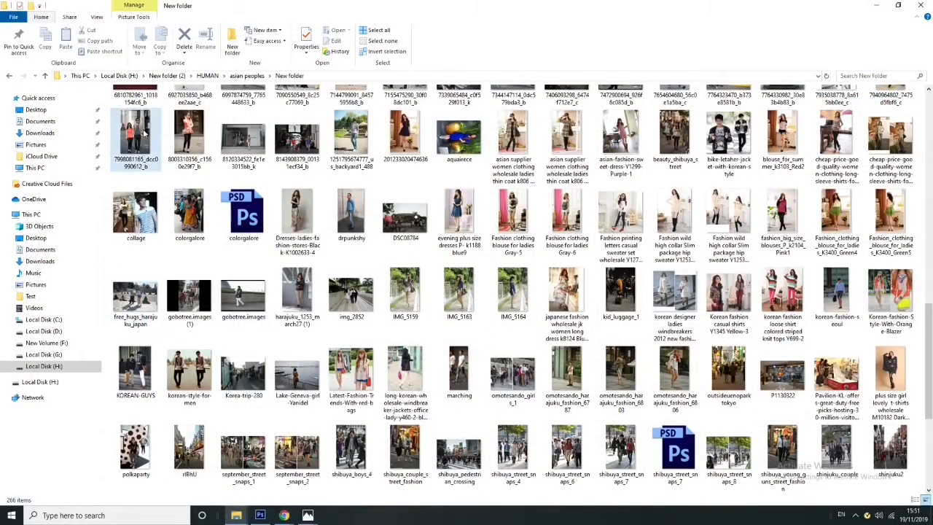
pyautogui.click(674, 139)
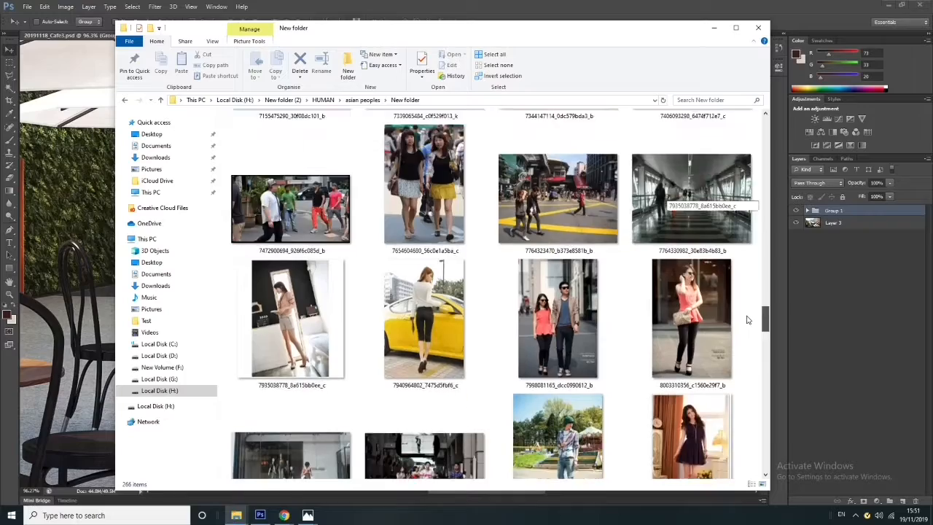
pyautogui.scroll(-5, 748, 333)
pyautogui.moveTo(750, 333); pyautogui.dragTo(751, 354)
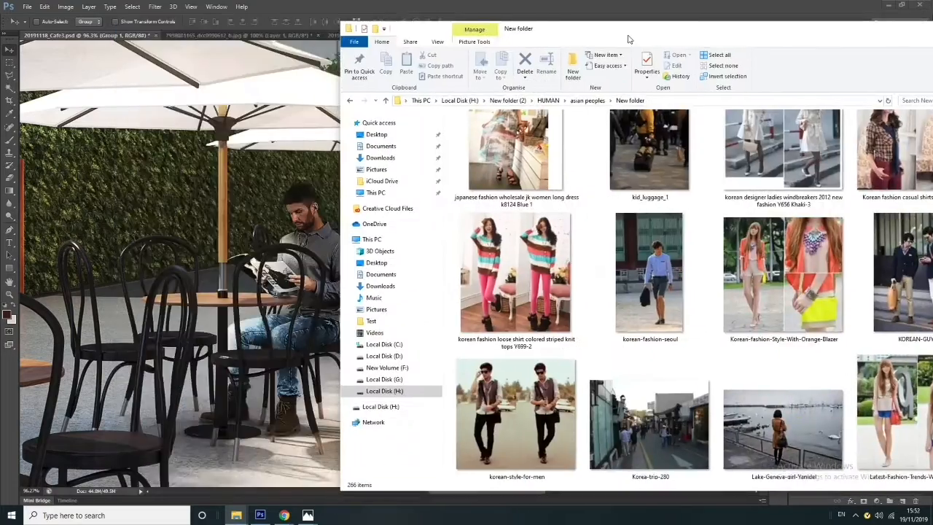
pyautogui.moveTo(629, 39); pyautogui.dragTo(374, 47)
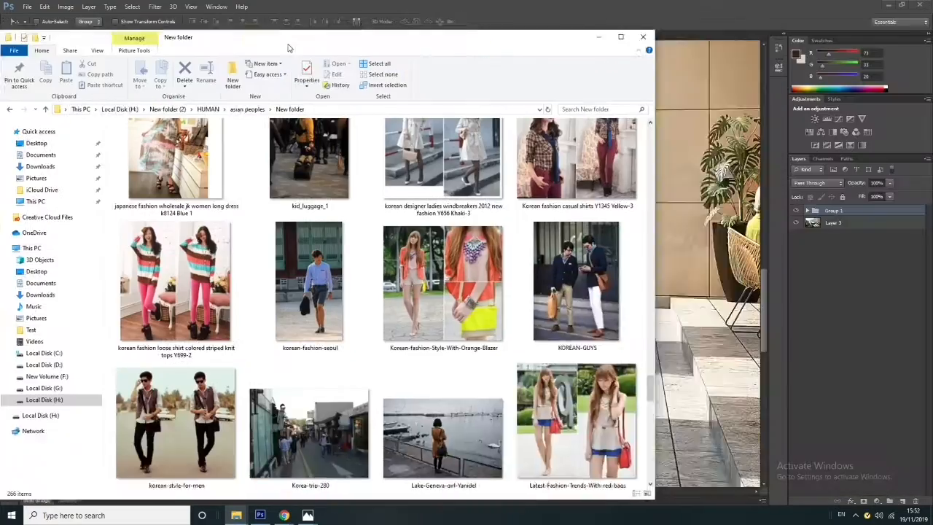
pyautogui.rightClick(641, 306)
pyautogui.moveTo(597, 352)
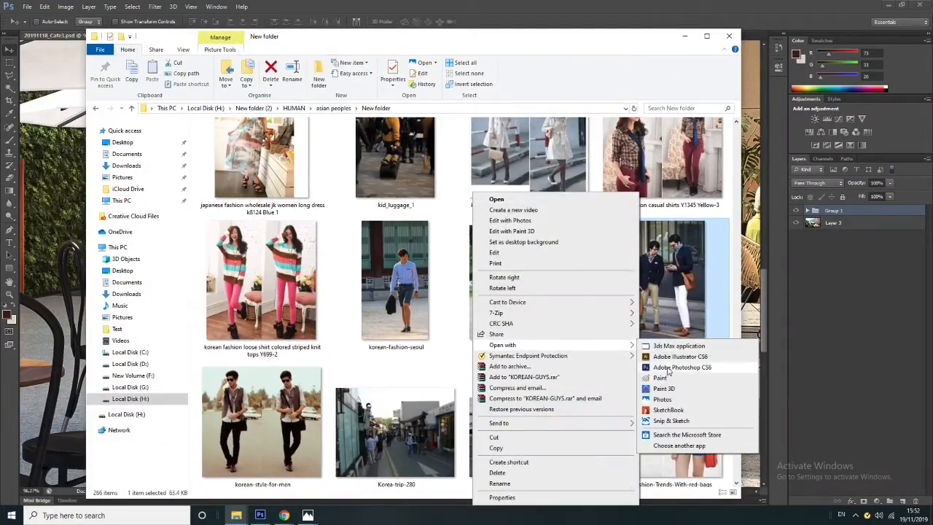
pyautogui.click(677, 350)
pyautogui.doubleClick(870, 215)
pyautogui.click(546, 166)
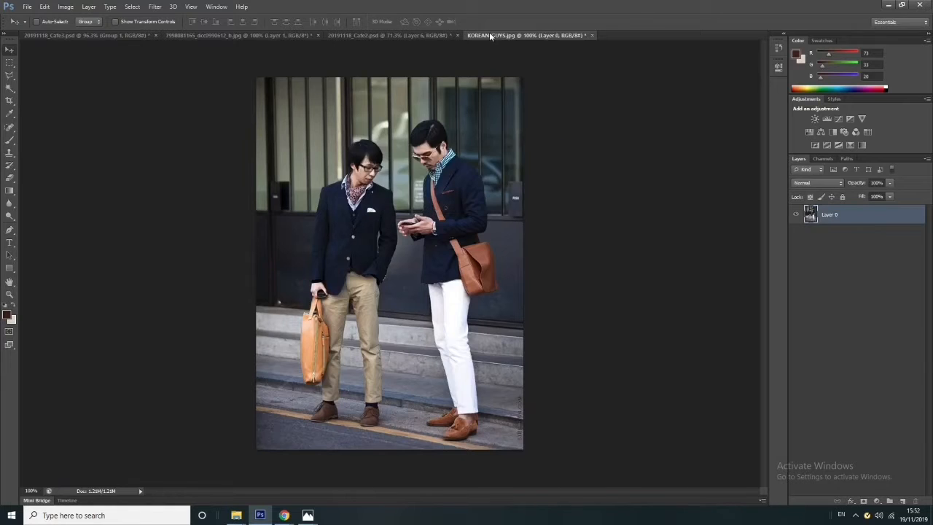
# Select a rectangle around the head of the man with the shoulder bag and copy it to a new layer
pyautogui.click(113, 36)
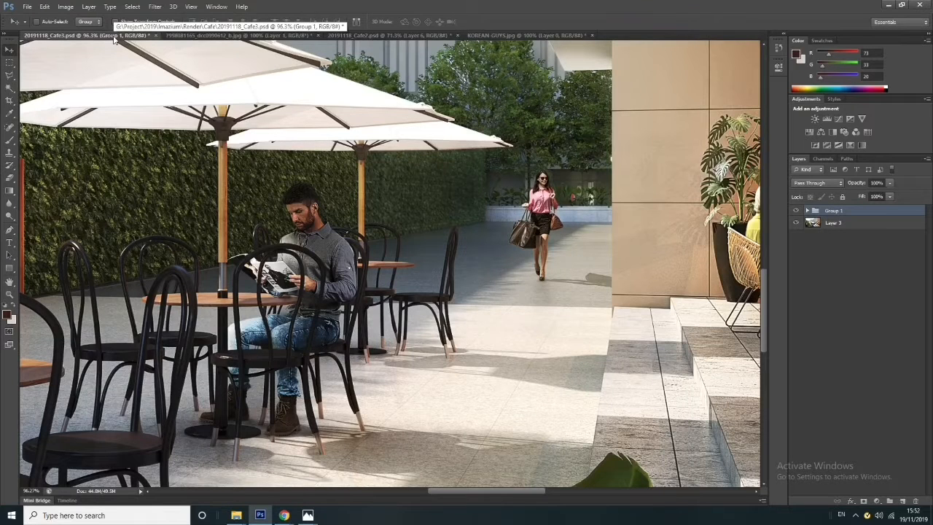
pyautogui.click(500, 35)
pyautogui.click(9, 65)
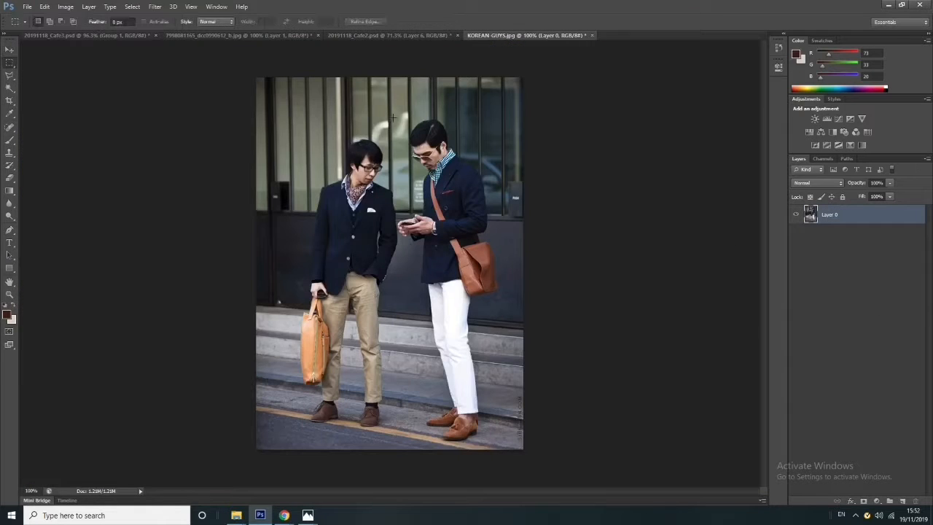
pyautogui.moveTo(392, 111); pyautogui.dragTo(473, 186)
pyautogui.press('v')
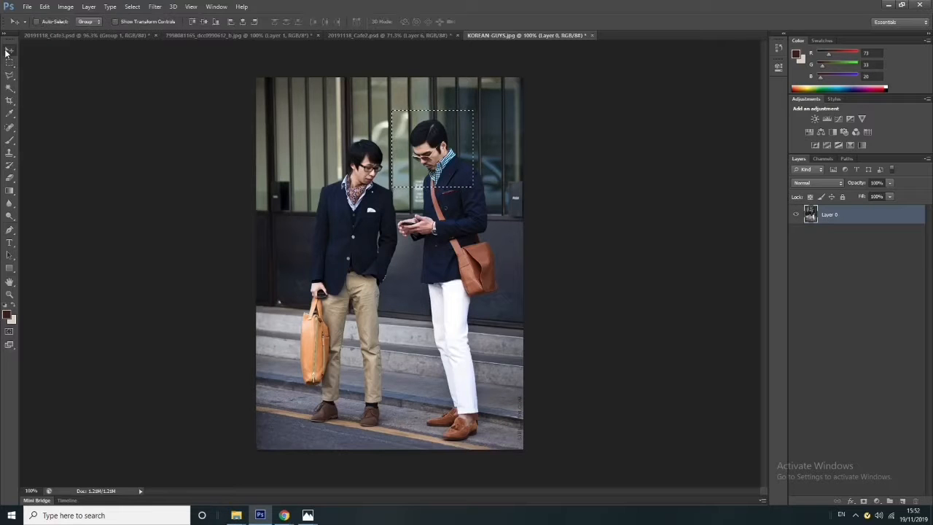
pyautogui.hotkey('ctrl', 'j')
# Bring the copied head into the 20191118_Cafe3 rendering and place it beside the seated man's head
pyautogui.moveTo(431, 156); pyautogui.dragTo(347, 222)
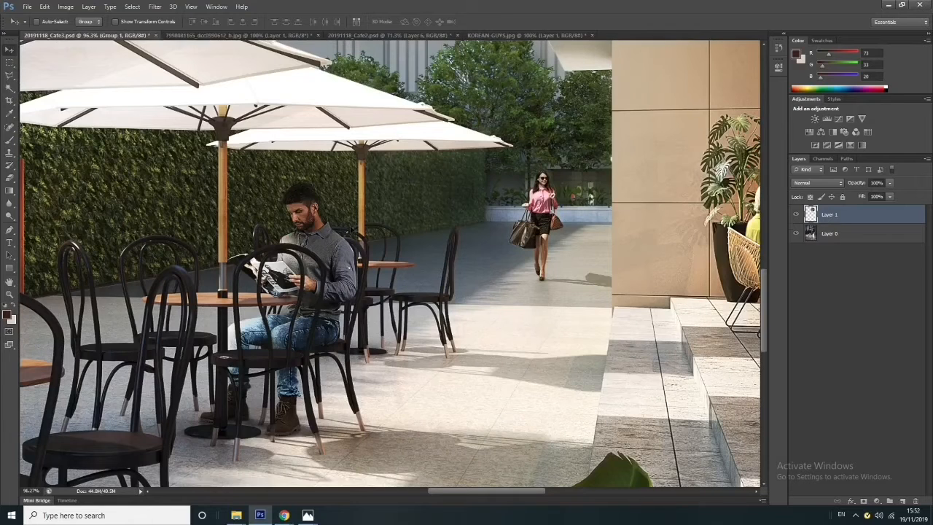
pyautogui.moveTo(168, 47); pyautogui.dragTo(369, 239)
pyautogui.scroll(4, 294, 208)
pyautogui.moveTo(397, 201); pyautogui.dragTo(438, 203)
pyautogui.scroll(2, 394, 196)
# Add a mask to Layer 5 and paint out the photo background around the man's head with a 21 px brush
pyautogui.click(876, 501)
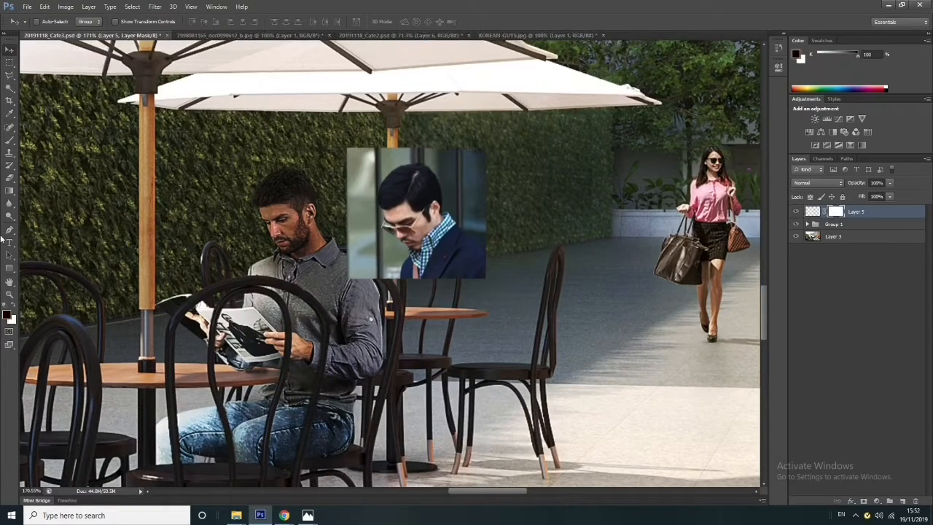
pyautogui.press('b')
pyautogui.click(42, 22)
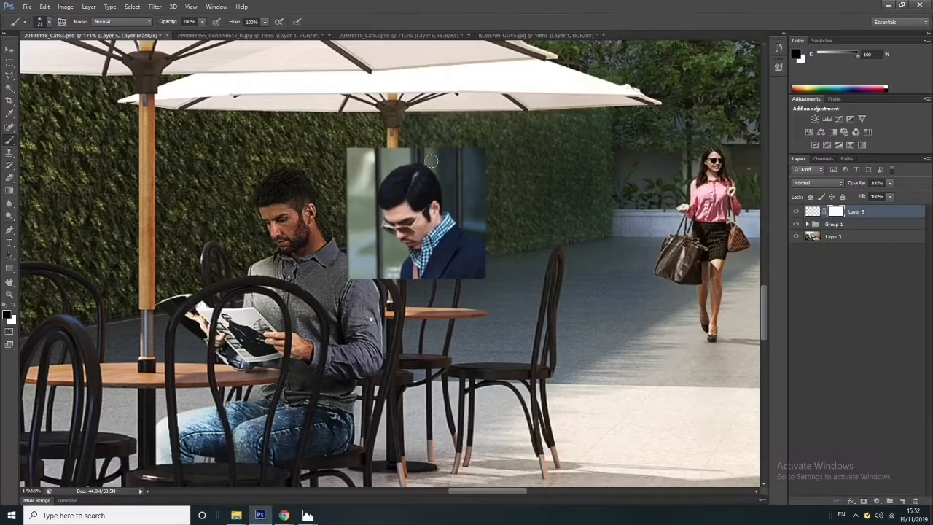
pyautogui.moveTo(484, 149)
pyautogui.mouseDown()
pyautogui.moveTo(484, 263)
pyautogui.moveTo(372, 257)
pyautogui.moveTo(341, 193)
pyautogui.moveTo(410, 142)
pyautogui.moveTo(358, 165)
pyautogui.moveTo(392, 154)
pyautogui.moveTo(380, 169)
pyautogui.moveTo(408, 153)
pyautogui.moveTo(360, 178)
pyautogui.moveTo(374, 180)
pyautogui.moveTo(360, 207)
pyautogui.moveTo(375, 214)
pyautogui.moveTo(356, 224)
pyautogui.moveTo(410, 275)
pyautogui.moveTo(475, 238)
pyautogui.moveTo(434, 159)
pyautogui.mouseUp()
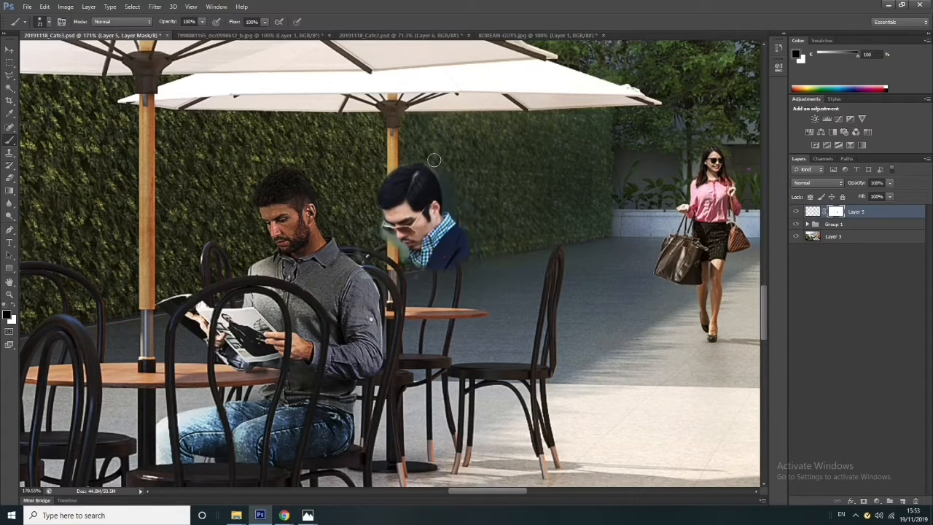
# Place the masked head over the seated man's head and fit it with Free Transform
pyautogui.click(10, 49)
pyautogui.scroll(5, 256, 159)
pyautogui.moveTo(520, 256); pyautogui.dragTo(322, 262)
pyautogui.hotkey('ctrl', 't')
pyautogui.press('Return')
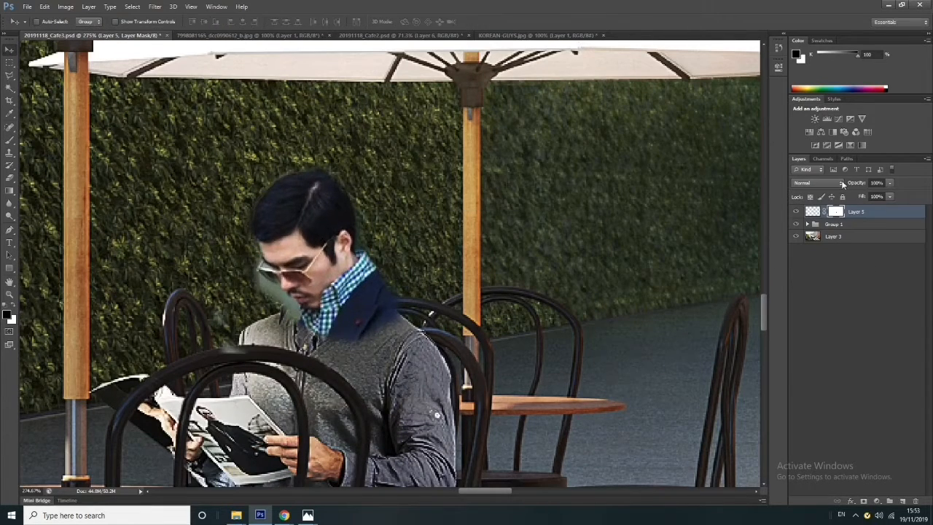
# Make Layer 5 semi-transparent and realign the new head over the old one with Free Transform
pyautogui.click(889, 183)
pyautogui.moveTo(888, 196); pyautogui.dragTo(865, 195)
pyautogui.moveTo(332, 253); pyautogui.dragTo(338, 239)
pyautogui.hotkey('ctrl', 't')
pyautogui.moveTo(433, 330); pyautogui.dragTo(433, 320)
pyautogui.press('Return')
# Set Layer 5's opacity to 76% and nudge the head slightly into place on the seated man
pyautogui.click(889, 183)
pyautogui.moveTo(865, 196); pyautogui.dragTo(877, 196)
pyautogui.moveTo(328, 264)
pyautogui.mouseDown()
pyautogui.moveTo(337, 260)
pyautogui.moveTo(326, 264)
pyautogui.mouseUp()
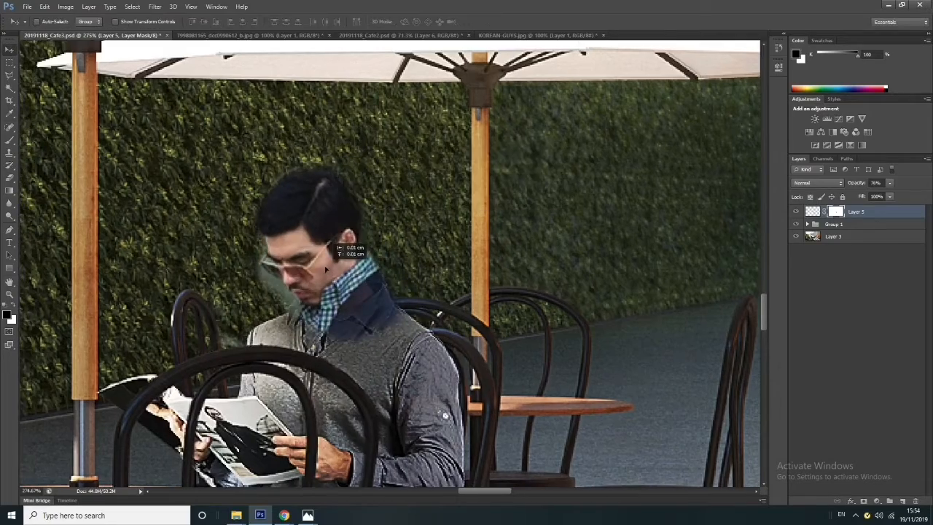
# Trim the background around the man's hair on Layer 5's mask with a small brush at 0% hardness
pyautogui.scroll(4, 292, 233)
pyautogui.click(9, 141)
pyautogui.click(48, 22)
pyautogui.click(17, 54)
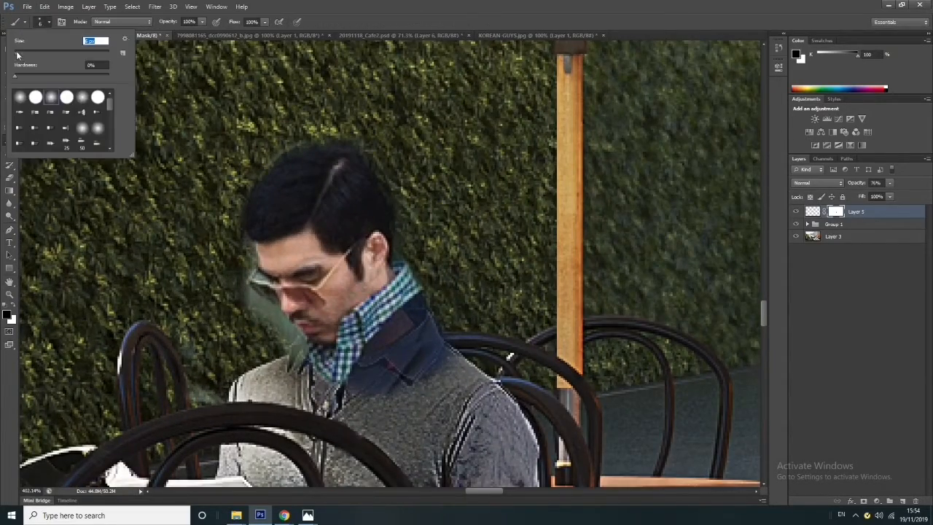
pyautogui.click(356, 18)
pyautogui.scroll(3, 201, 157)
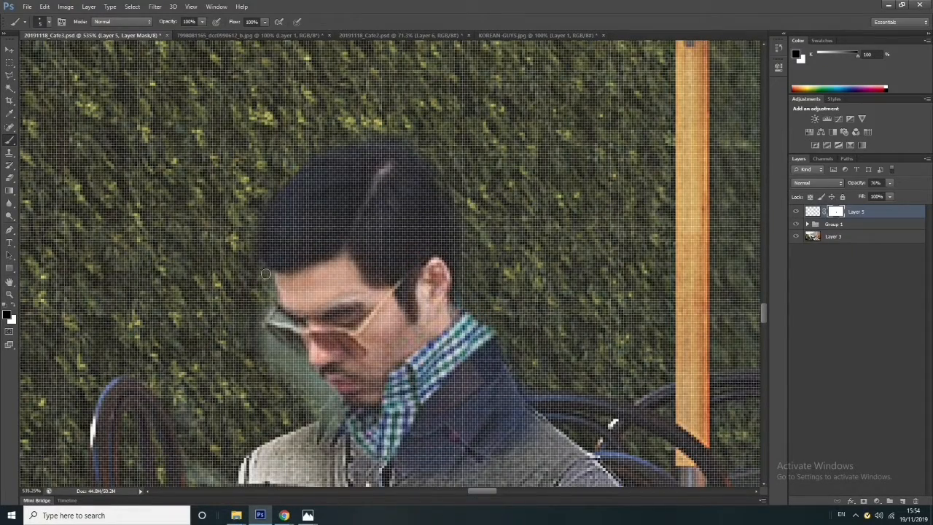
# Trim the leftover background in front of the man's forehead on Layer 5's mask with a 1 px brush
pyautogui.click(48, 22)
pyautogui.click(244, 325)
pyautogui.click(48, 22)
pyautogui.click(16, 56)
pyautogui.click(274, 295)
pyautogui.scroll(5, 274, 294)
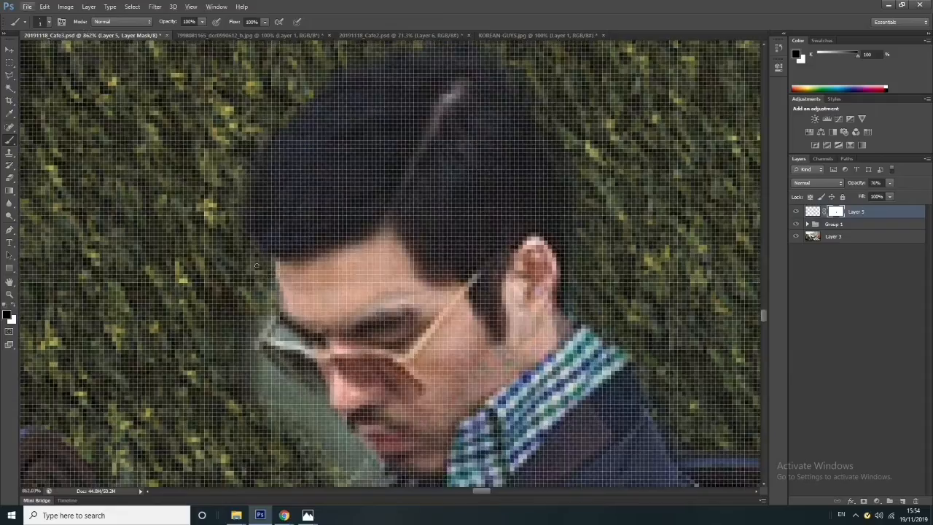
pyautogui.scroll(-10, 273, 299)
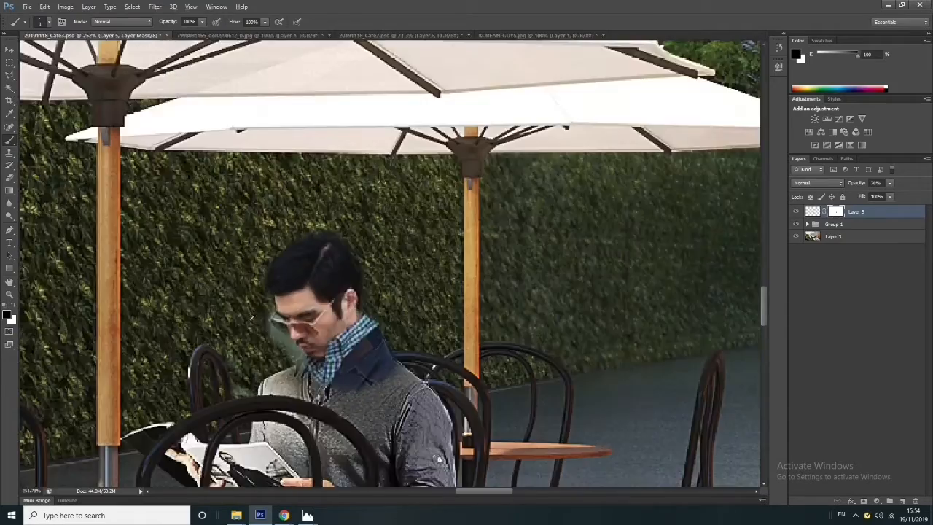
# Mask out the background fringe in front of the man's glasses on Layer 5 with a 2 px brush
pyautogui.scroll(6, 272, 299)
pyautogui.click(48, 22)
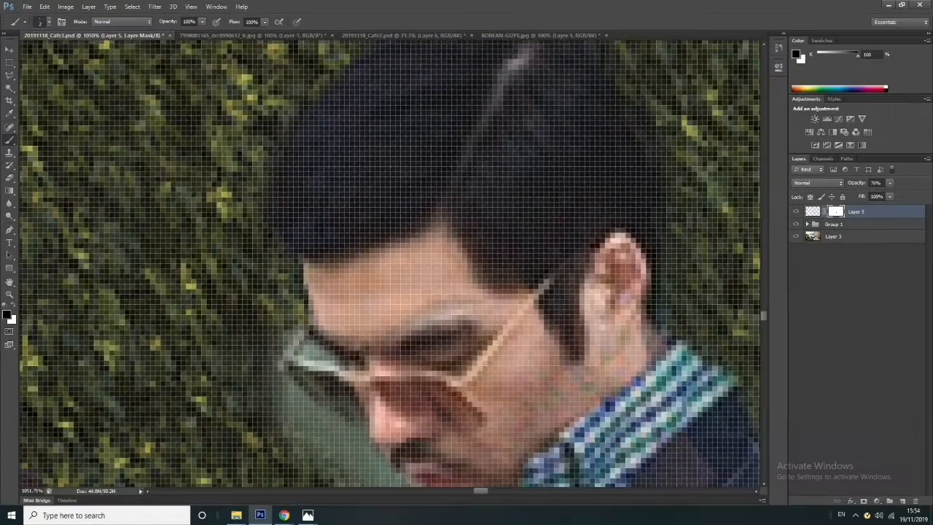
pyautogui.scroll(-2, 276, 319)
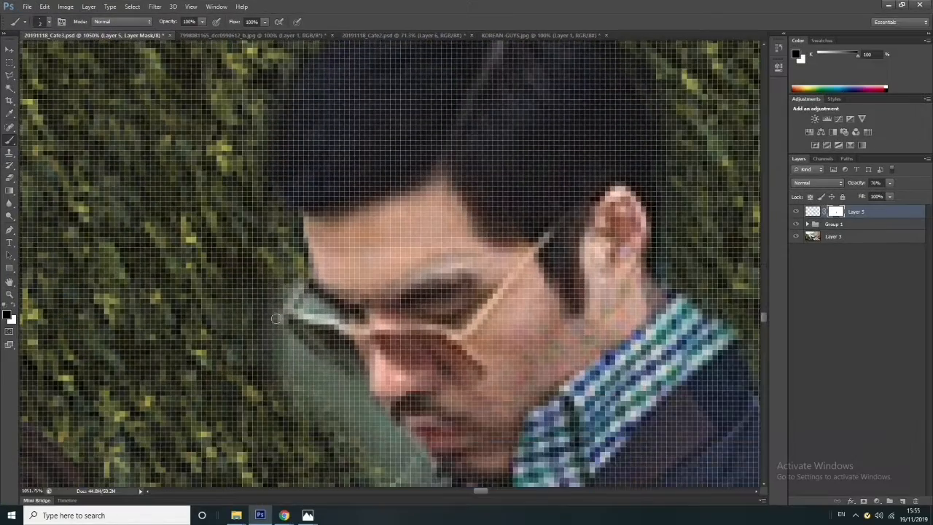
pyautogui.moveTo(274, 325)
pyautogui.mouseDown()
pyautogui.moveTo(292, 288)
pyautogui.moveTo(274, 319)
pyautogui.moveTo(294, 370)
pyautogui.mouseUp()
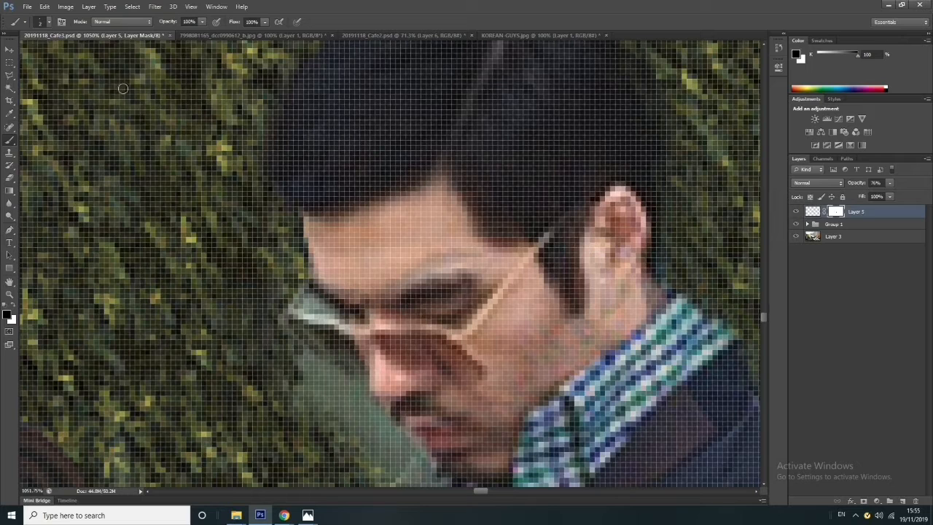
# Mask out the green background below the glasses, along the nose and chin down to the collar, with a 3 px brush
pyautogui.click(49, 22)
pyautogui.click(20, 53)
pyautogui.moveTo(266, 425)
pyautogui.mouseDown()
pyautogui.moveTo(303, 364)
pyautogui.moveTo(287, 340)
pyautogui.moveTo(316, 388)
pyautogui.moveTo(313, 363)
pyautogui.moveTo(338, 385)
pyautogui.moveTo(320, 397)
pyautogui.moveTo(355, 388)
pyautogui.moveTo(310, 412)
pyautogui.moveTo(332, 426)
pyautogui.moveTo(372, 416)
pyautogui.moveTo(362, 406)
pyautogui.moveTo(349, 412)
pyautogui.moveTo(401, 434)
pyautogui.mouseUp()
pyautogui.scroll(-3, 401, 434)
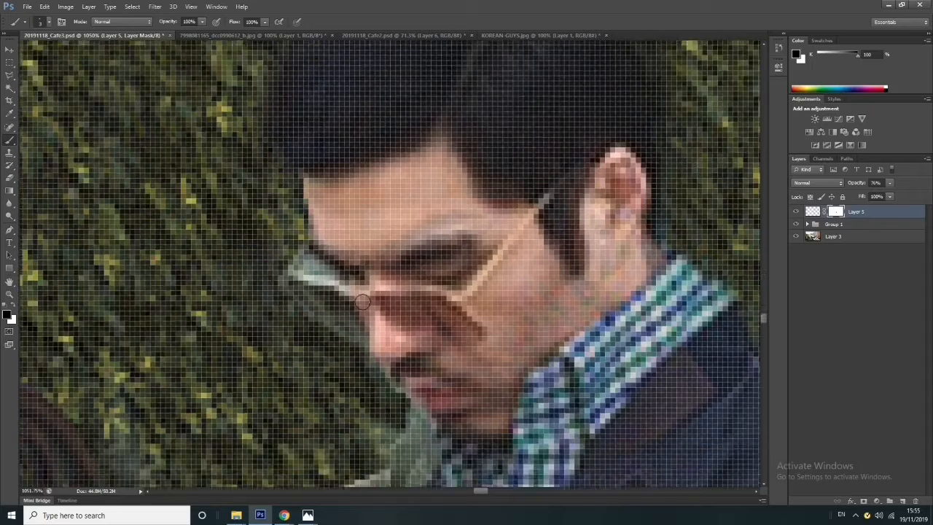
pyautogui.moveTo(412, 350); pyautogui.dragTo(420, 369)
pyautogui.moveTo(404, 428); pyautogui.dragTo(490, 461)
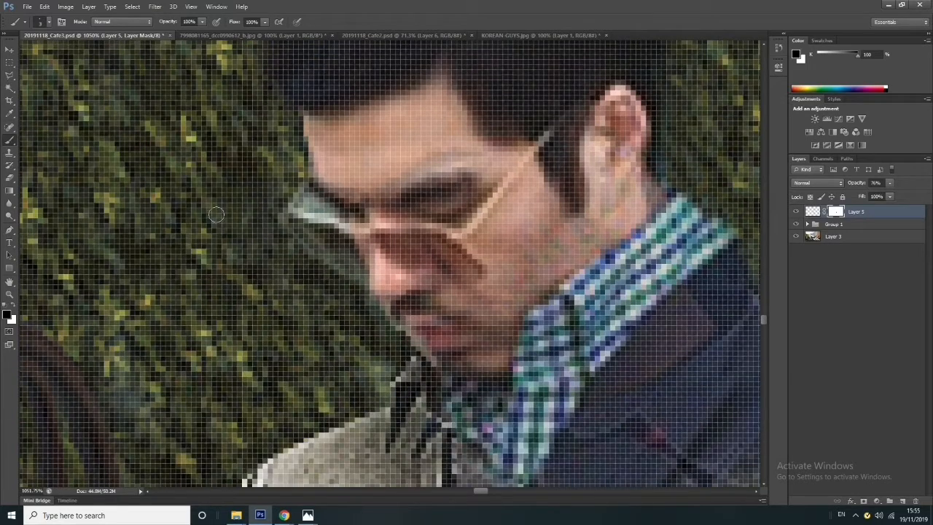
pyautogui.scroll(-1, 467, 438)
# Clean the edge around the sunglasses on Layer 5's mask with a 1 px brush at 100% hardness
pyautogui.click(39, 20)
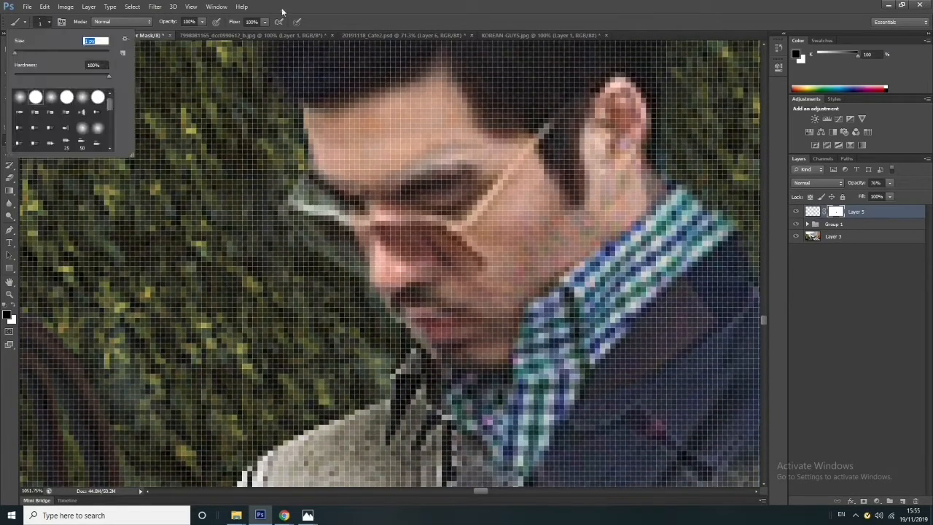
pyautogui.scroll(2, 310, 211)
pyautogui.scroll(-5, 292, 207)
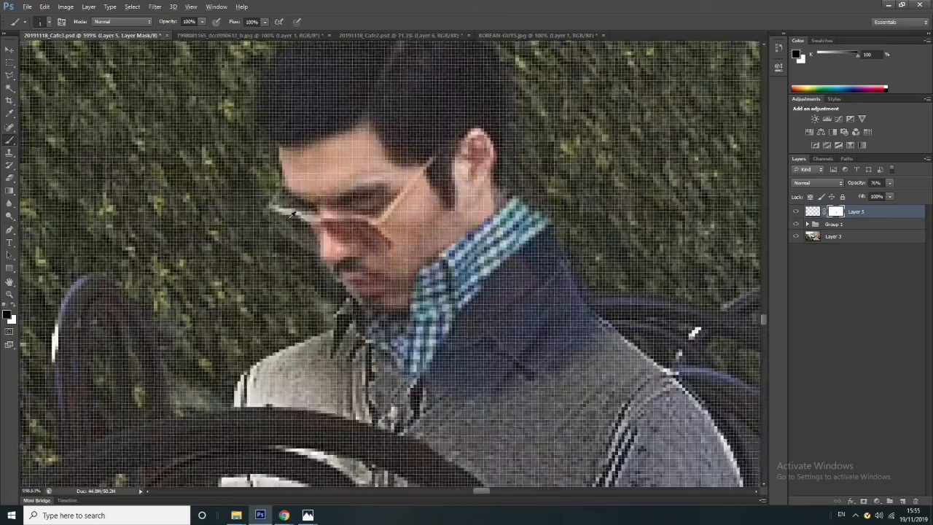
pyautogui.scroll(2, 508, 200)
# Mask out the checked scarf and jacket collar over the neck with a 12 px brush, lowering its opacity to 41% towards the jaw
pyautogui.click(48, 22)
pyautogui.moveTo(21, 51); pyautogui.dragTo(27, 51)
pyautogui.moveTo(518, 196)
pyautogui.mouseDown()
pyautogui.moveTo(603, 332)
pyautogui.moveTo(324, 430)
pyautogui.moveTo(271, 379)
pyautogui.moveTo(547, 307)
pyautogui.moveTo(511, 245)
pyautogui.moveTo(497, 320)
pyautogui.moveTo(497, 295)
pyautogui.mouseUp()
pyautogui.click(202, 23)
pyautogui.moveTo(204, 35); pyautogui.dragTo(174, 35)
pyautogui.moveTo(503, 274)
pyautogui.mouseDown()
pyautogui.moveTo(470, 240)
pyautogui.moveTo(480, 212)
pyautogui.moveTo(387, 296)
pyautogui.moveTo(394, 258)
pyautogui.moveTo(405, 277)
pyautogui.mouseUp()
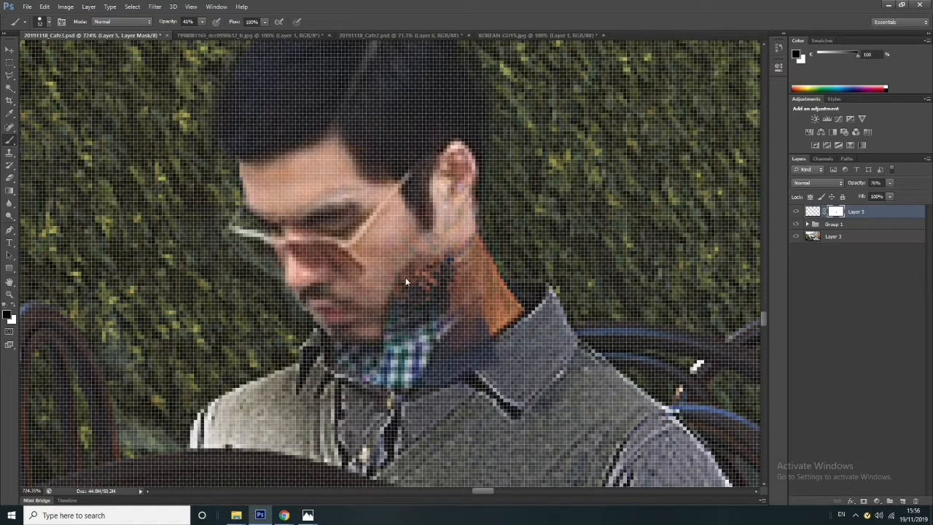
# Mask out the rest of the scarf below the chin at 62% brush opacity, blending the jaw into the original beard and collar
pyautogui.click(40, 21)
pyautogui.click(12, 307)
pyautogui.moveTo(408, 342)
pyautogui.mouseDown()
pyautogui.moveTo(424, 360)
pyautogui.moveTo(379, 376)
pyautogui.mouseUp()
pyautogui.click(203, 22)
pyautogui.moveTo(202, 33); pyautogui.dragTo(227, 33)
pyautogui.click(456, 435)
pyautogui.moveTo(405, 376)
pyautogui.mouseDown()
pyautogui.moveTo(355, 362)
pyautogui.moveTo(407, 366)
pyautogui.moveTo(381, 339)
pyautogui.mouseUp()
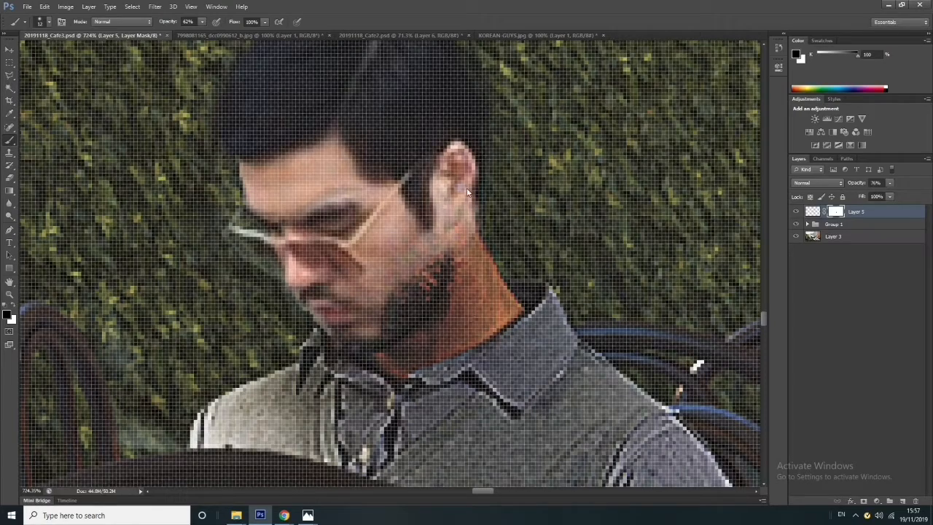
# Refine the jaw and beard blend on Layer 5 with a 5 px brush at 83% opacity and compare it with the original head
pyautogui.scroll(-2, 460, 448)
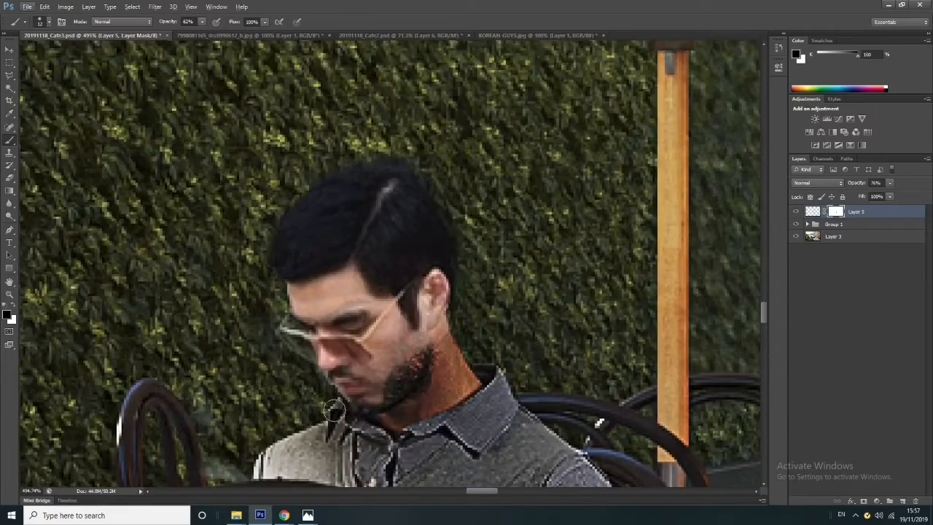
pyautogui.scroll(1, 334, 410)
pyautogui.click(813, 211)
pyautogui.moveTo(412, 378)
pyautogui.mouseDown()
pyautogui.moveTo(421, 363)
pyautogui.moveTo(389, 410)
pyautogui.moveTo(414, 363)
pyautogui.mouseUp()
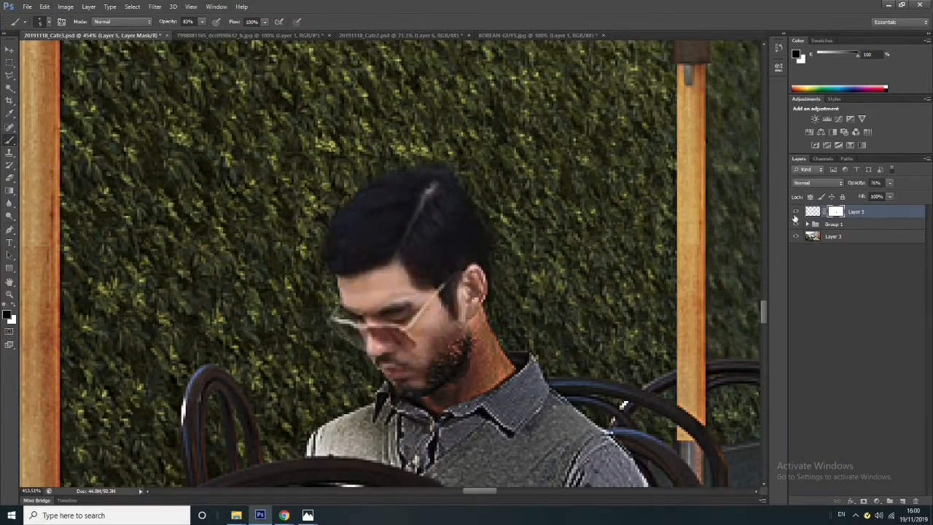
pyautogui.click(795, 211)
pyautogui.click(796, 211)
pyautogui.click(796, 211)
pyautogui.click(795, 213)
# Add a new layer above Layer 5 and set its blending mode to Overlay
pyautogui.scroll(-15, 489, 380)
pyautogui.scroll(7, 365, 358)
pyautogui.click(902, 500)
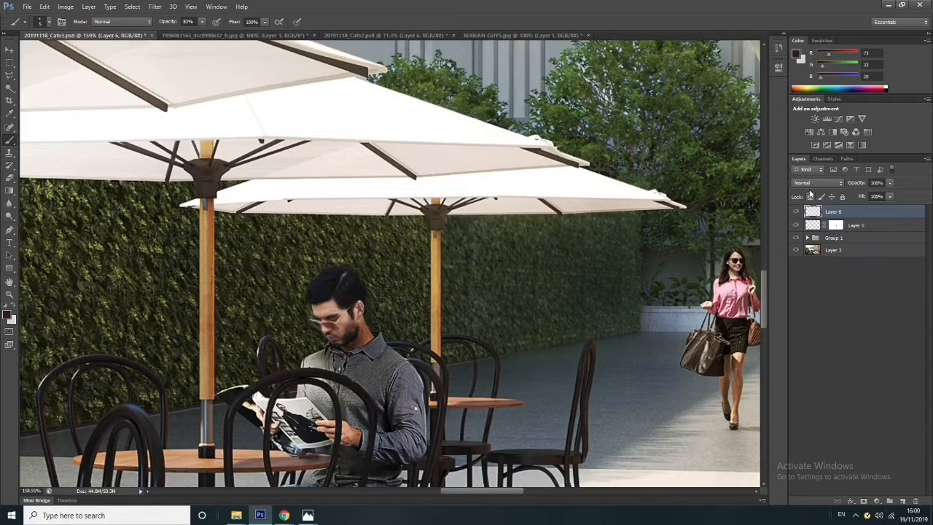
pyautogui.click(811, 184)
pyautogui.click(804, 311)
# Shade the man's head on Layer 6 in dark brown #4e2a1e with a 42 px brush at 0% hardness and 18% opacity
pyautogui.click(42, 23)
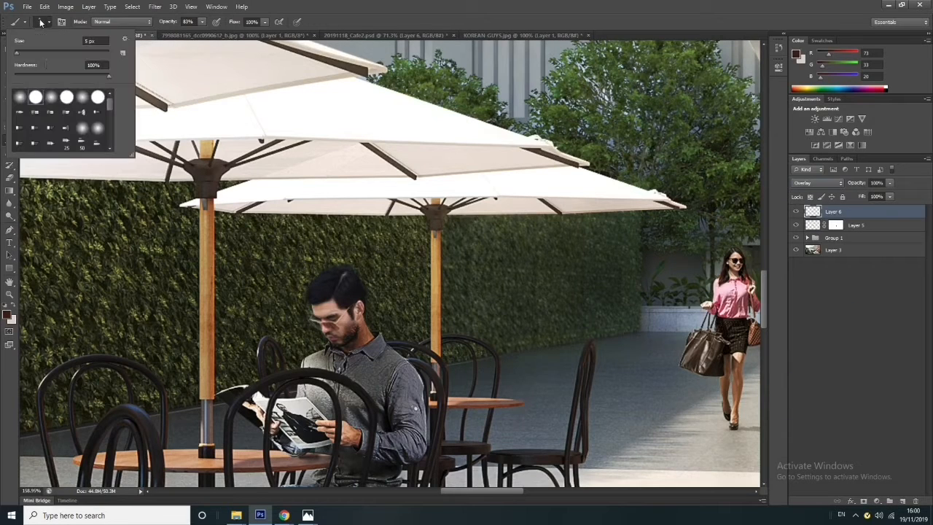
pyautogui.click(51, 98)
pyautogui.click(24, 52)
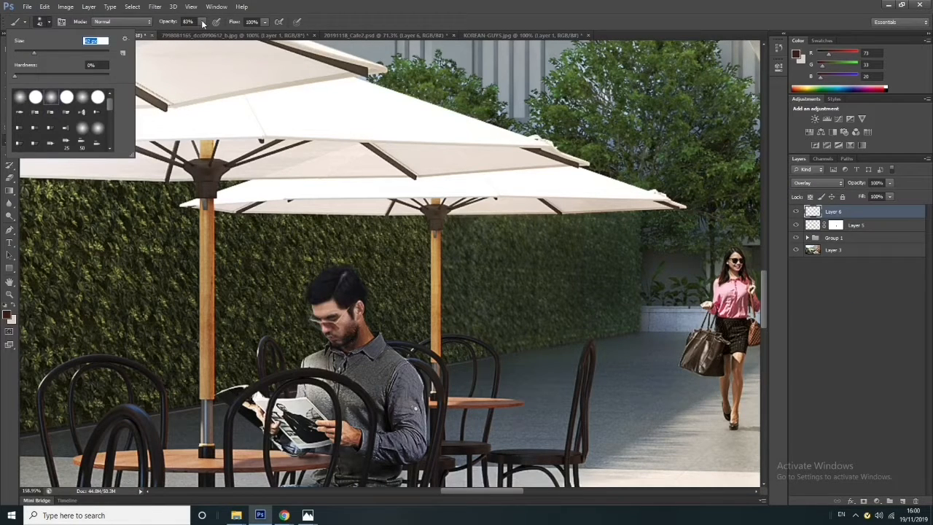
pyautogui.moveTo(202, 23); pyautogui.dragTo(170, 37)
pyautogui.scroll(4, 339, 332)
pyautogui.click(7, 314)
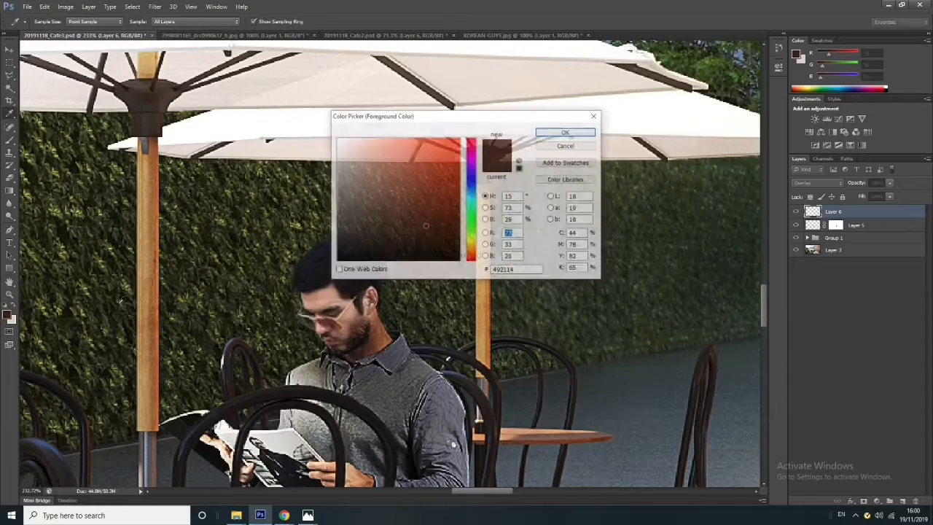
pyautogui.moveTo(427, 116); pyautogui.dragTo(521, 118)
pyautogui.moveTo(519, 227); pyautogui.dragTo(506, 225)
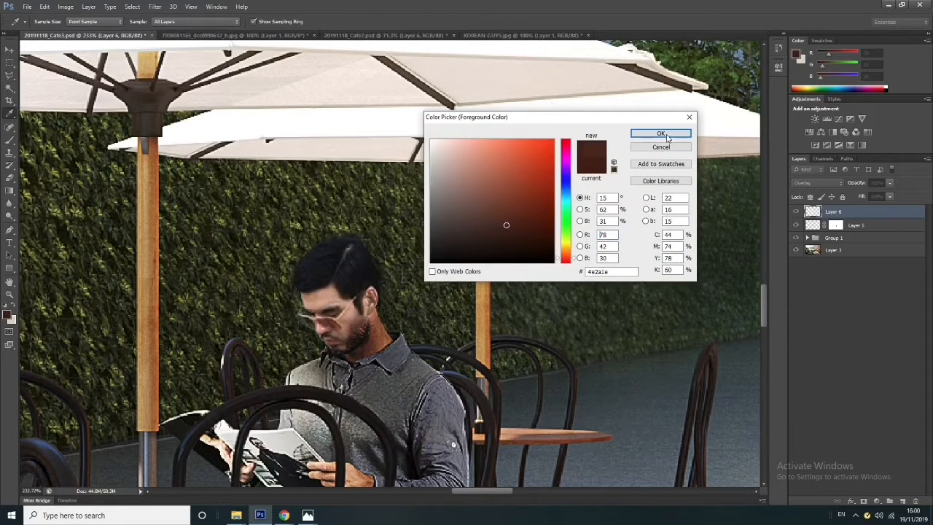
pyautogui.click(661, 134)
pyautogui.moveTo(339, 284)
pyautogui.mouseDown()
pyautogui.moveTo(341, 292)
pyautogui.moveTo(312, 265)
pyautogui.mouseUp()
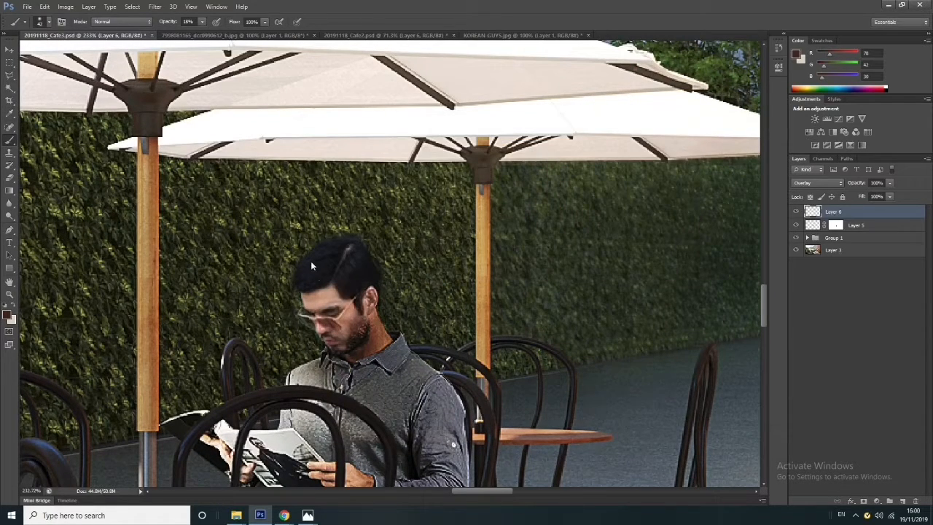
# Paint over the man's hair on Layer 6 in a darker brown (RGB 52, 39, 35) at 11% brush opacity
pyautogui.click(7, 314)
pyautogui.click(471, 239)
pyautogui.click(661, 134)
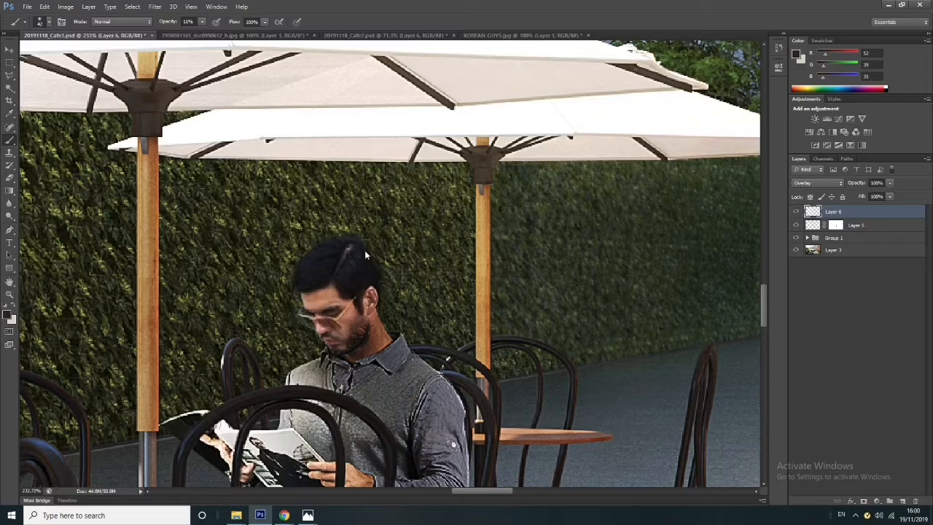
pyautogui.keyDown('alt'); pyautogui.scroll(-3, 297, 268); pyautogui.keyUp('alt')
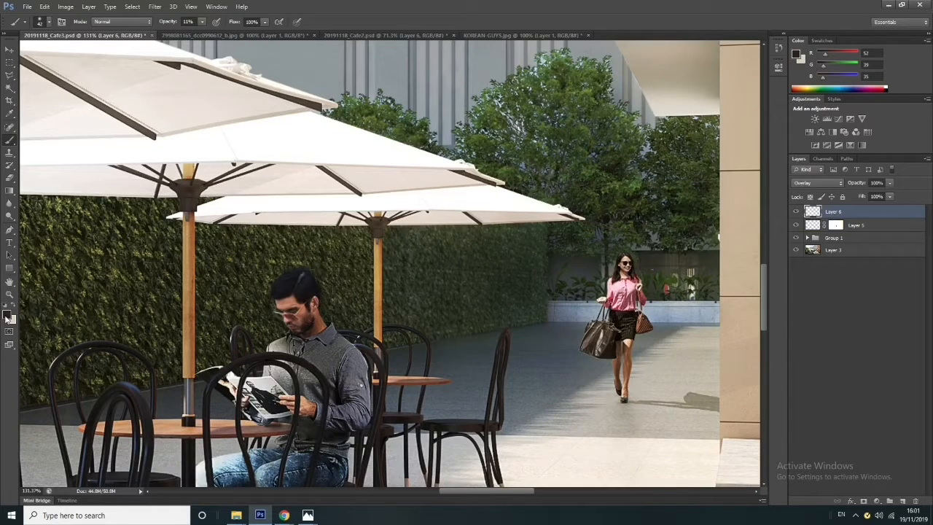
# Touch up the man's face on Layer 6 in grey-brown #76615b with a 13 px, 100% hardness brush at 19% opacity
pyautogui.click(6, 315)
pyautogui.click(458, 210)
pyautogui.click(661, 130)
pyautogui.click(44, 21)
pyautogui.click(35, 98)
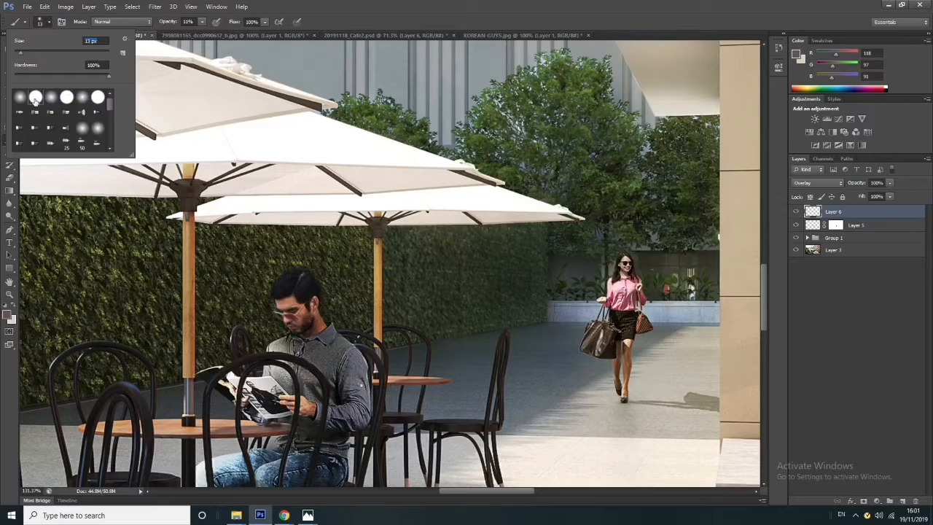
pyautogui.click(202, 22)
pyautogui.click(205, 34)
pyautogui.click(201, 21)
pyautogui.keyDown('alt'); pyautogui.scroll(3, 299, 267); pyautogui.keyUp('alt')
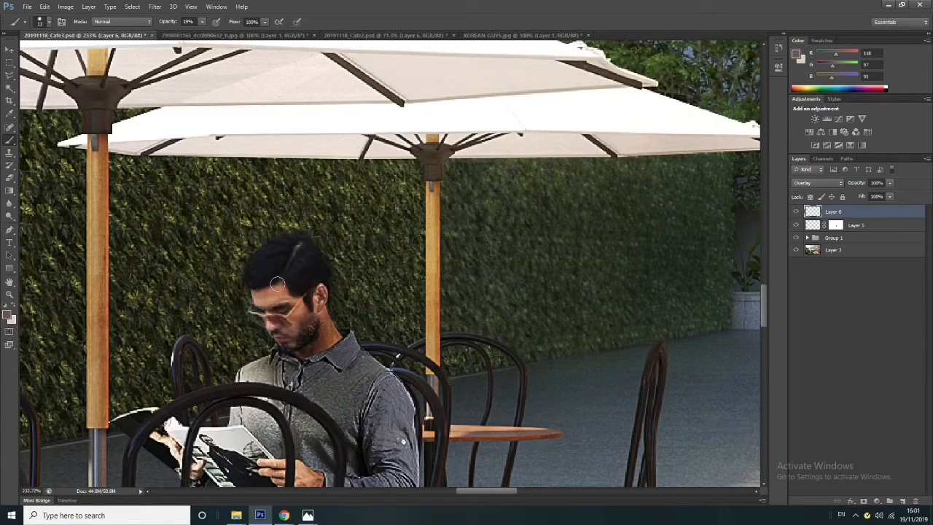
pyautogui.keyDown('alt'); pyautogui.scroll(-6, 319, 342); pyautogui.keyUp('alt')
pyautogui.keyDown('alt'); pyautogui.scroll(3, 256, 305); pyautogui.keyUp('alt')
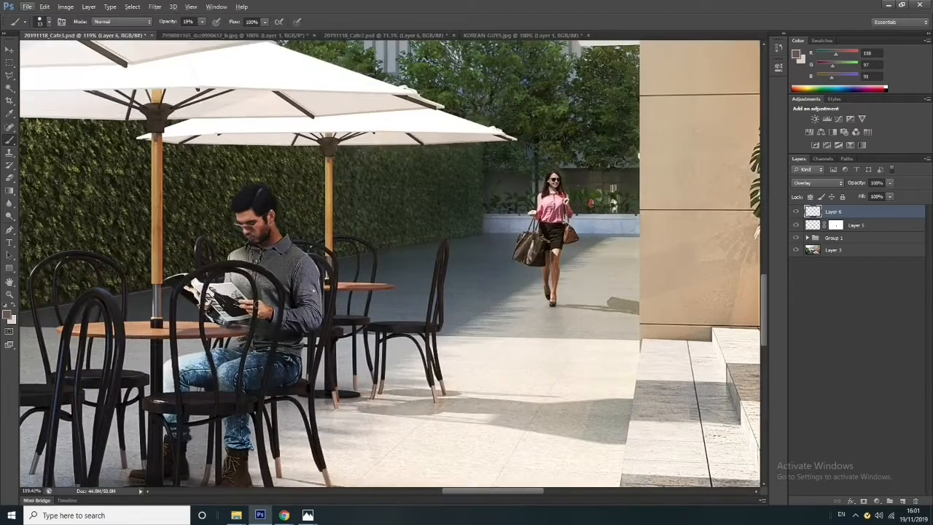
# Change the brush colour to brown (RGB 79, 60, 54) and shade the area around the man's book on Layer 6
pyautogui.click(19, 307)
pyautogui.click(13, 305)
pyautogui.click(7, 314)
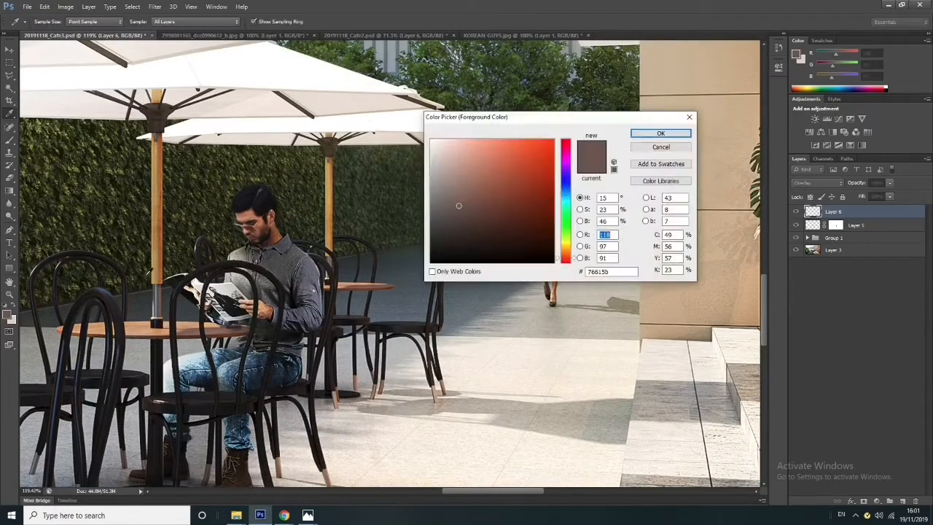
pyautogui.click(476, 223)
pyautogui.press('Return')
pyautogui.press('b')
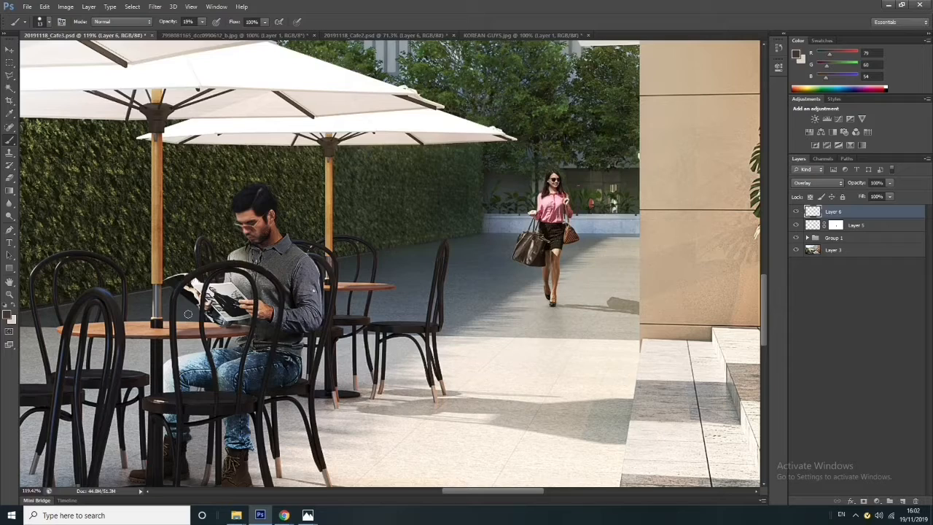
pyautogui.scroll(3, 240, 167)
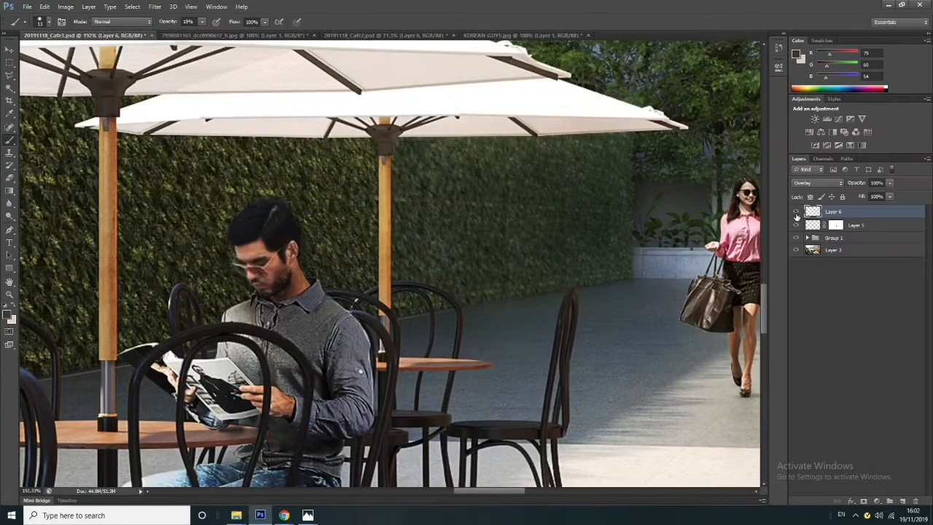
# Duplicate Layer 5 and set the copy's blending mode to Linear Light
pyautogui.rightClick(861, 227)
pyautogui.click(755, 168)
pyautogui.press('Return')
pyautogui.click(818, 182)
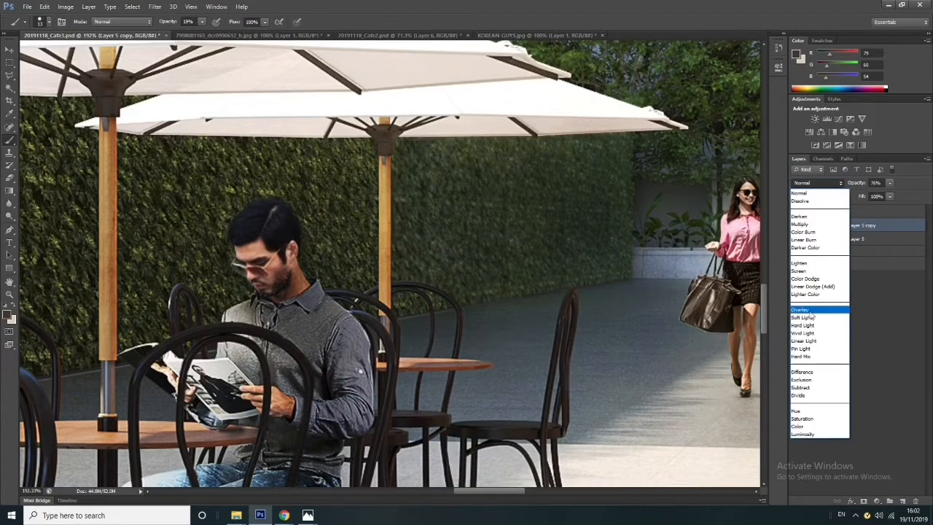
pyautogui.click(820, 343)
# Sharpen the head by applying a High Pass filter with a small radius to Layer 5 copy
pyautogui.click(155, 6)
pyautogui.moveTo(229, 189)
pyautogui.click(310, 188)
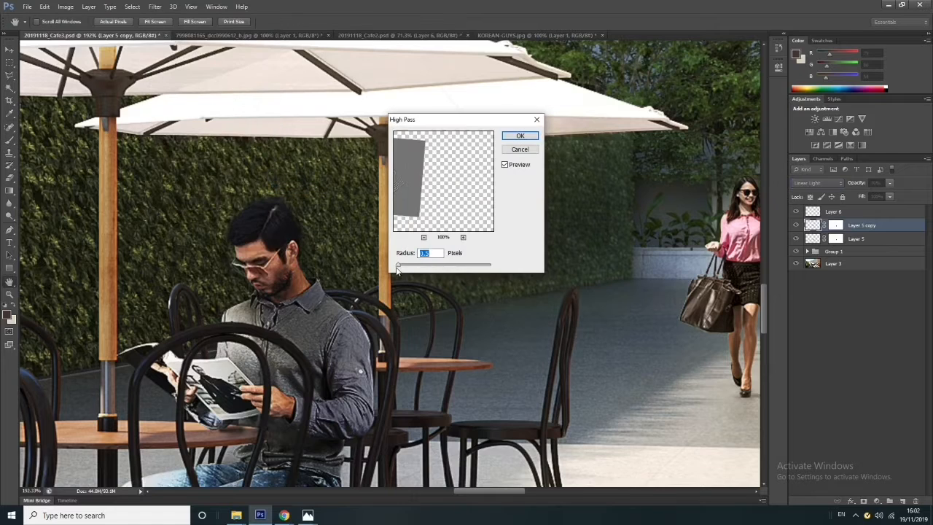
pyautogui.moveTo(397, 266); pyautogui.dragTo(402, 266)
pyautogui.click(526, 138)
# Set Layer 5's opacity to 100% and Layer 5 copy's opacity to 24%
pyautogui.click(876, 238)
pyautogui.click(890, 183)
pyautogui.moveTo(890, 195); pyautogui.dragTo(921, 199)
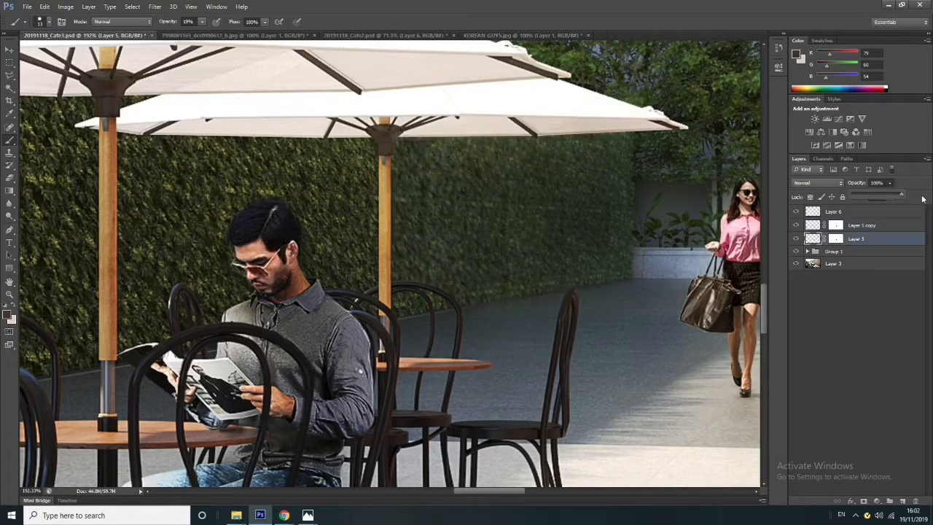
pyautogui.scroll(-3, 521, 260)
pyautogui.click(810, 225)
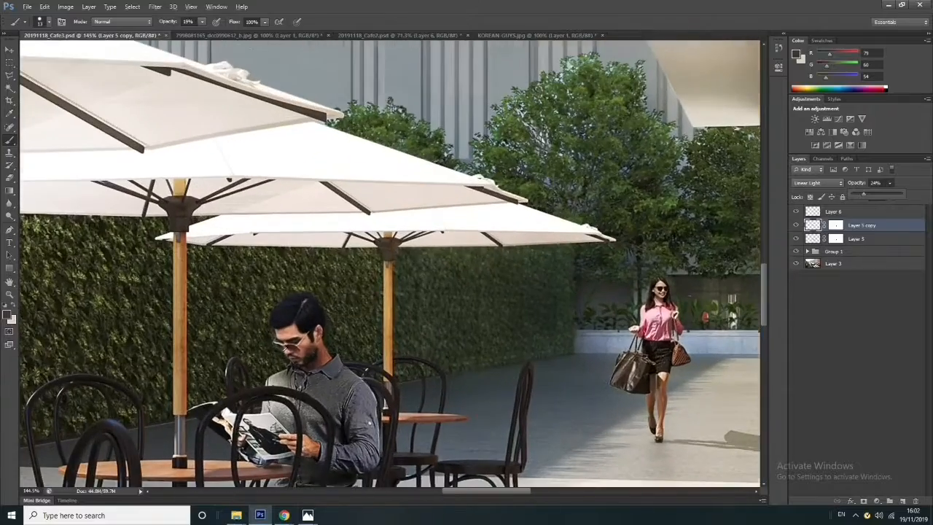
# Duplicate the Overlay shading layer, Layer 6, and set the copy's opacity to 55%
pyautogui.click(852, 212)
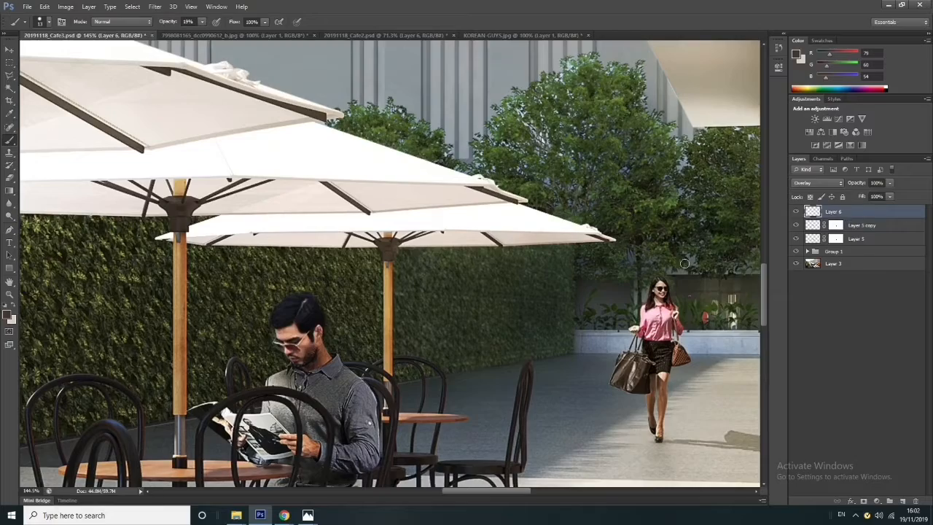
pyautogui.rightClick(851, 214)
pyautogui.click(754, 168)
pyautogui.press('Return')
pyautogui.scroll(-1, 433, 265)
pyautogui.moveTo(439, 281); pyautogui.dragTo(430, 247)
pyautogui.click(890, 183)
pyautogui.moveTo(890, 194); pyautogui.dragTo(870, 197)
# Compare the seated man with and without the Layer 6 shading layers
pyautogui.scroll(-3, 298, 236)
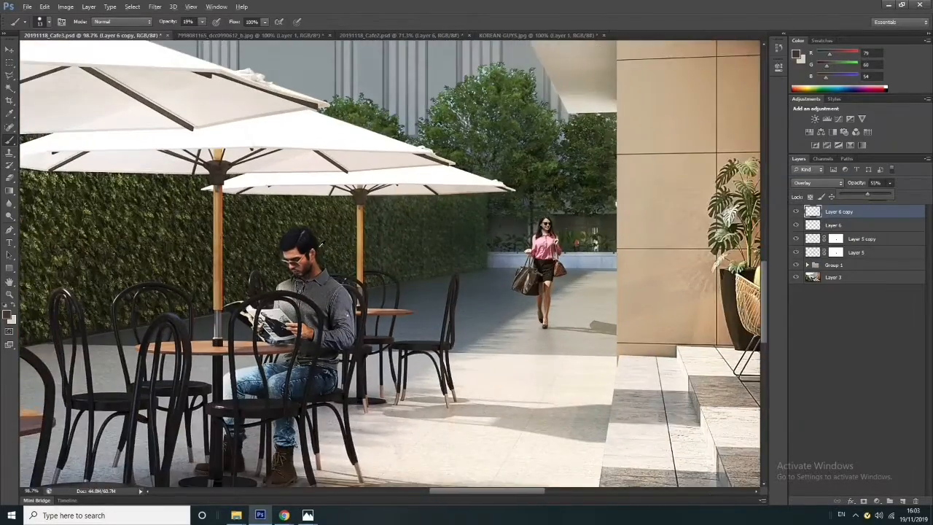
pyautogui.scroll(5, 291, 226)
pyautogui.click(796, 213)
pyautogui.click(795, 226)
pyautogui.click(796, 226)
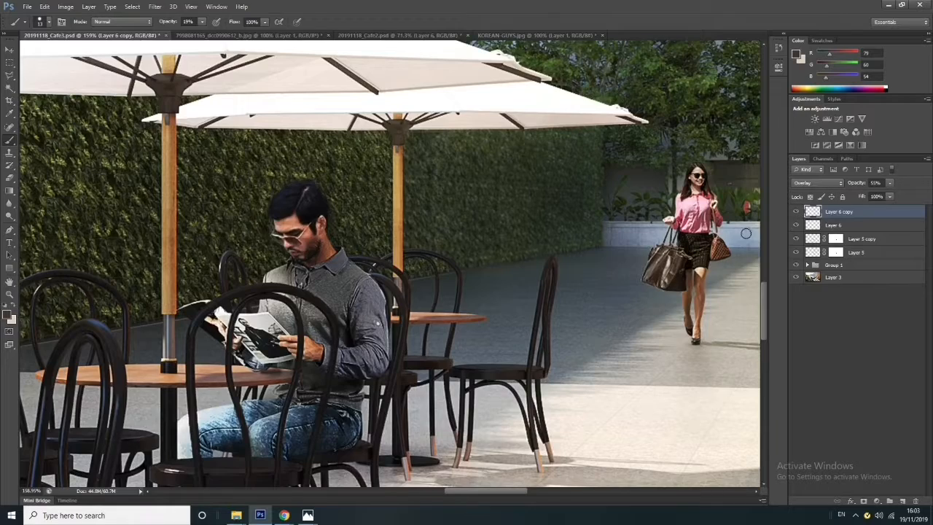
# Group the seated man's head layers, from Layer 5 up to Layer 6 copy, into one layer group
pyautogui.scroll(-4, 462, 236)
pyautogui.click(854, 252)
pyautogui.scroll(-3, 607, 296)
pyautogui.keyDown('shift'); pyautogui.click(863, 213); pyautogui.keyUp('shift')
pyautogui.rightClick(865, 213)
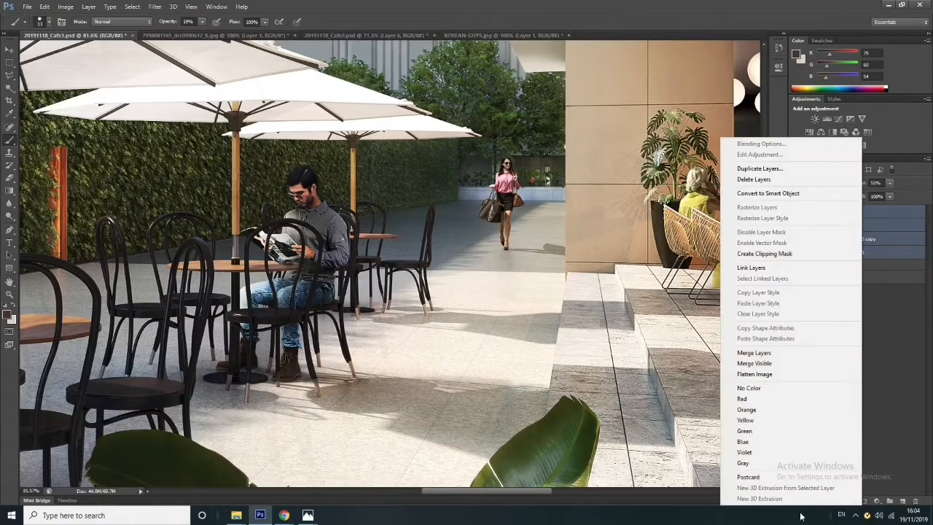
pyautogui.click(887, 250)
pyautogui.moveTo(888, 253); pyautogui.dragTo(889, 500)
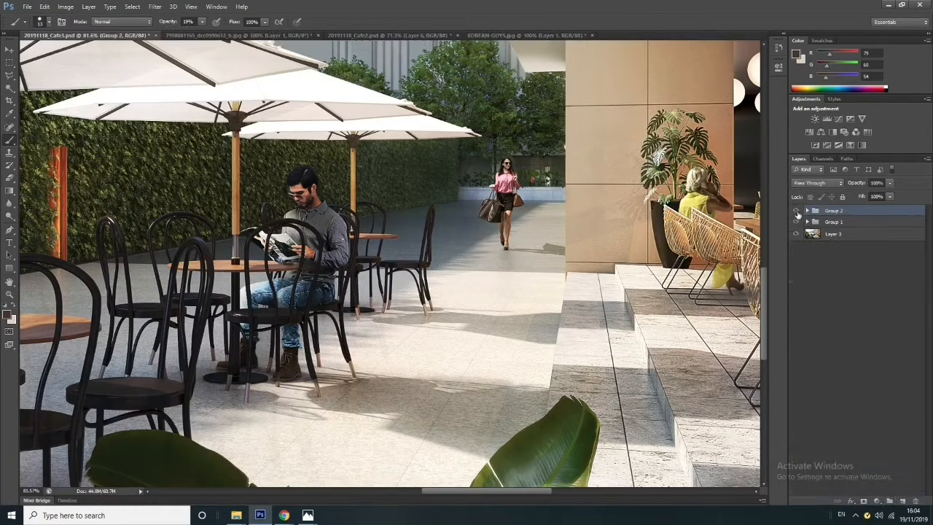
# Compare the café image with and without the Group 1 and Group 2 head replacements
pyautogui.click(796, 212)
pyautogui.click(796, 222)
pyautogui.click(796, 222)
pyautogui.click(796, 211)
pyautogui.click(796, 212)
pyautogui.click(796, 211)
pyautogui.scroll(-3, 373, 186)
pyautogui.scroll(3, 350, 218)
# Darken the seated man's head on Layer 5 slightly with Levels, setting the midtone input to 0.97
pyautogui.click(805, 211)
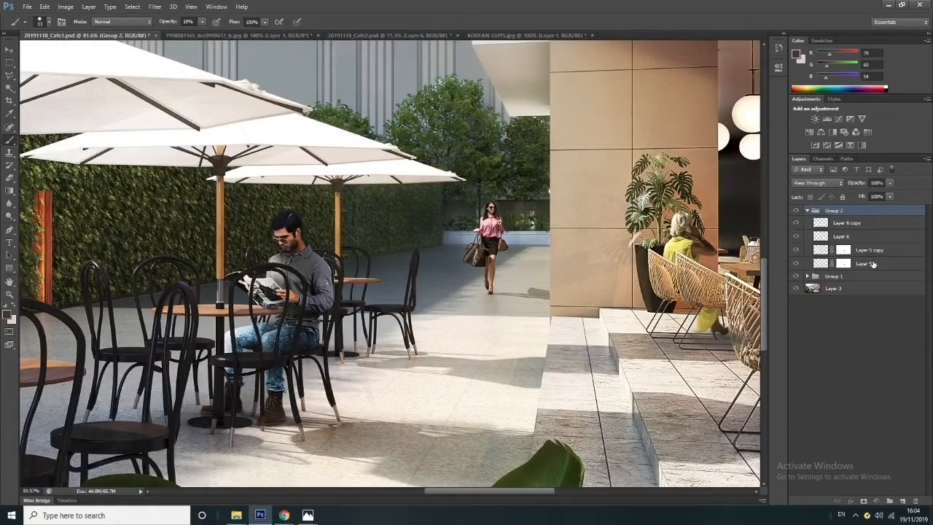
pyautogui.click(864, 263)
pyautogui.hotkey('ctrl', 'l')
pyautogui.moveTo(700, 187); pyautogui.dragTo(701, 188)
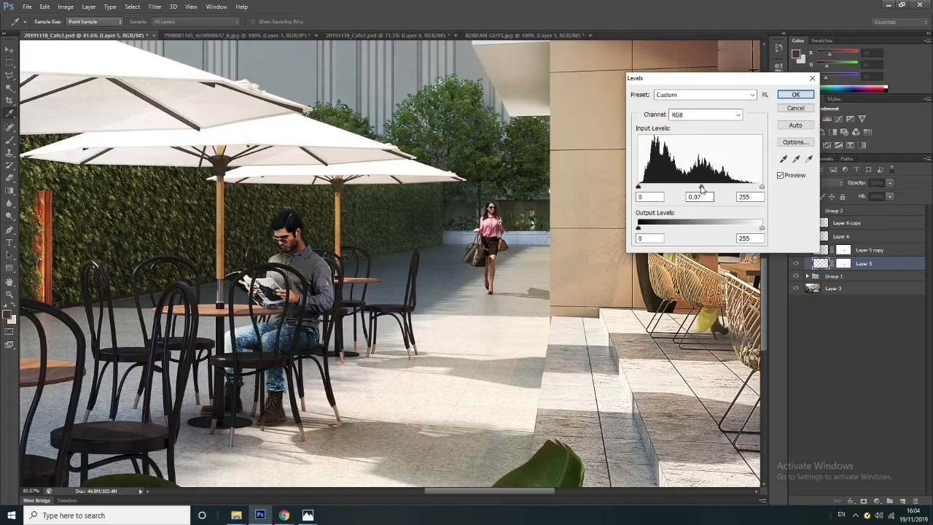
pyautogui.click(795, 95)
pyautogui.scroll(4, 296, 241)
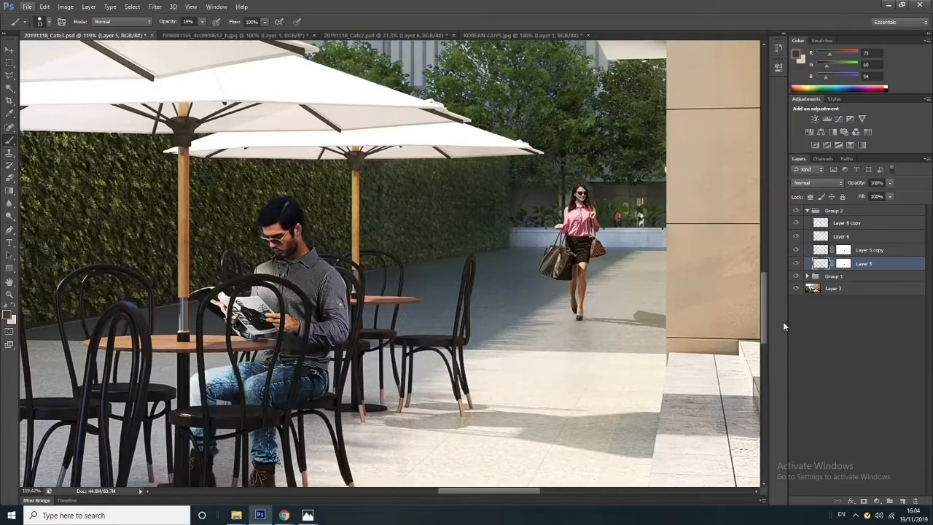
# Collapse Group 2 and check the seated man's head against the original by toggling the group's visibility
pyautogui.scroll(-4, 182, 231)
pyautogui.click(806, 210)
pyautogui.click(833, 211)
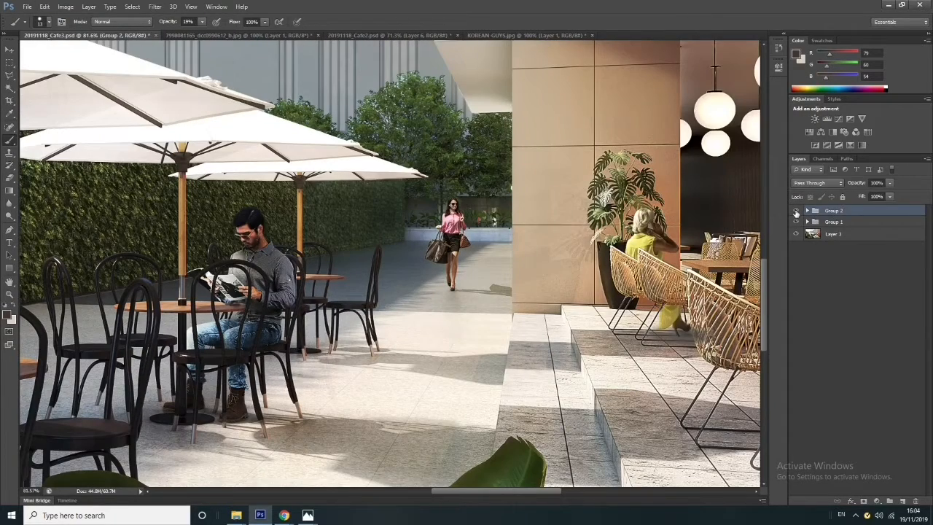
pyautogui.scroll(-2, 663, 281)
pyautogui.scroll(3, 439, 323)
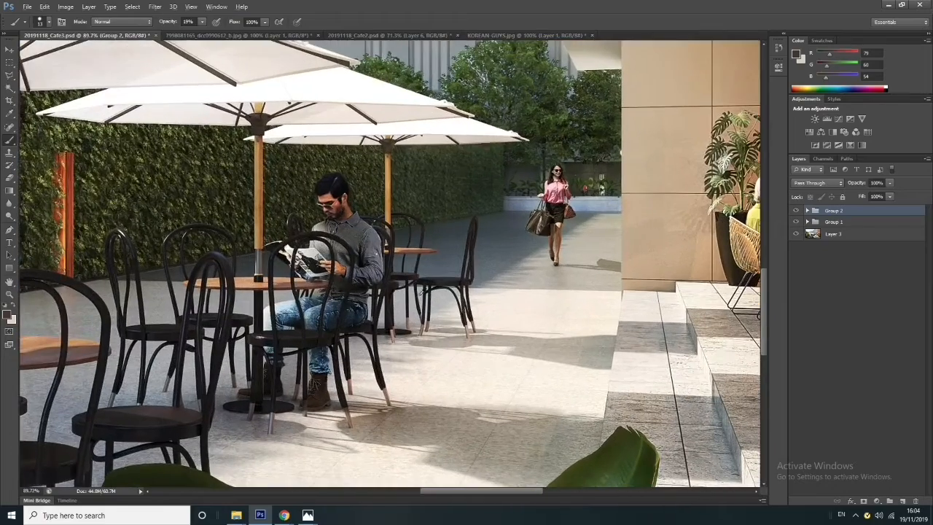
pyautogui.click(795, 212)
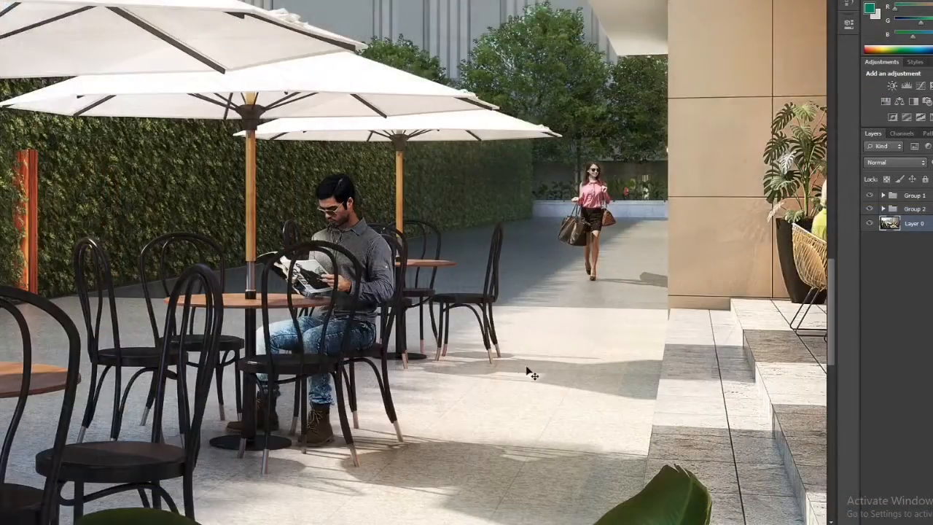
# Save the finished image as a JPEG copy in the Cafe folder, replacing the existing 20191119_Cafe_HR file
pyautogui.moveTo(527, 368); pyautogui.dragTo(551, 370)
pyautogui.hotkey('ctrl', 'z')
pyautogui.click(1, 0)
pyautogui.click(10, 84)
pyautogui.click(2, 0)
pyautogui.click(36, 90)
pyautogui.click(284, 378)
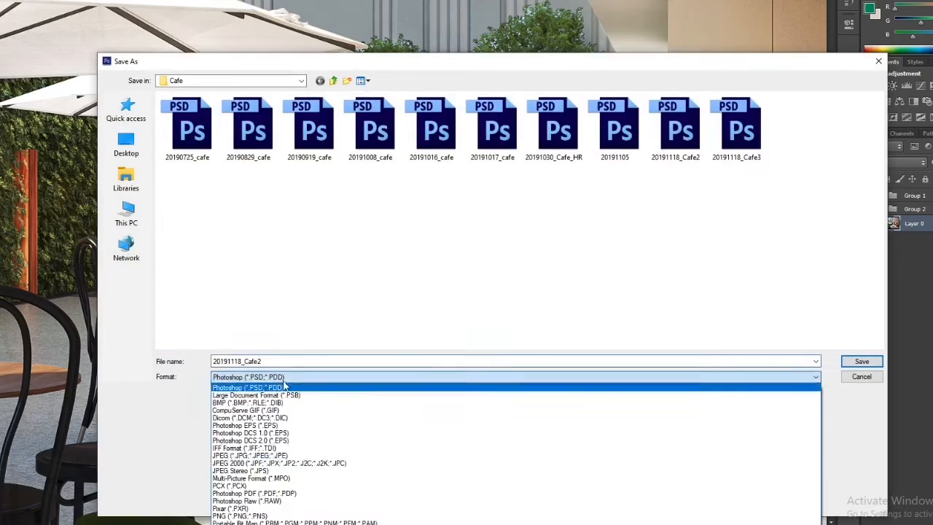
pyautogui.click(304, 455)
pyautogui.doubleClick(493, 217)
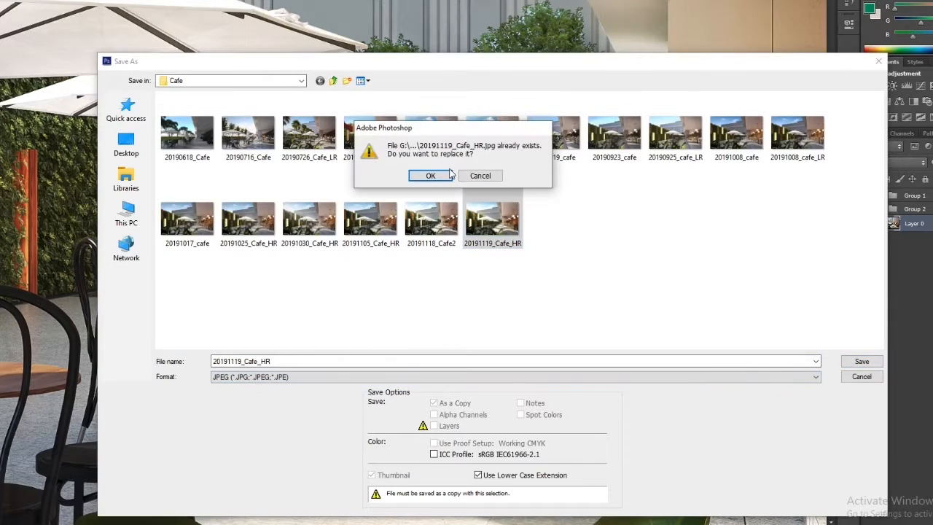
pyautogui.click(431, 176)
pyautogui.click(543, 110)
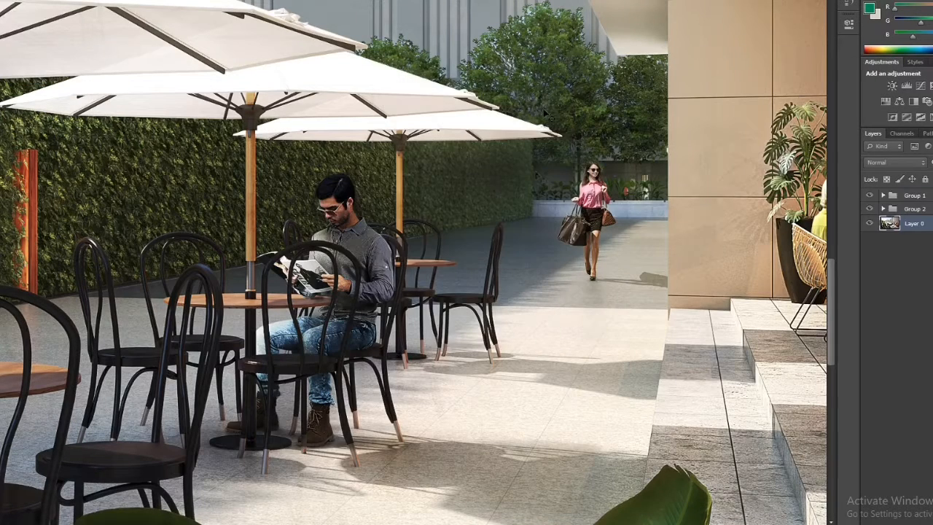